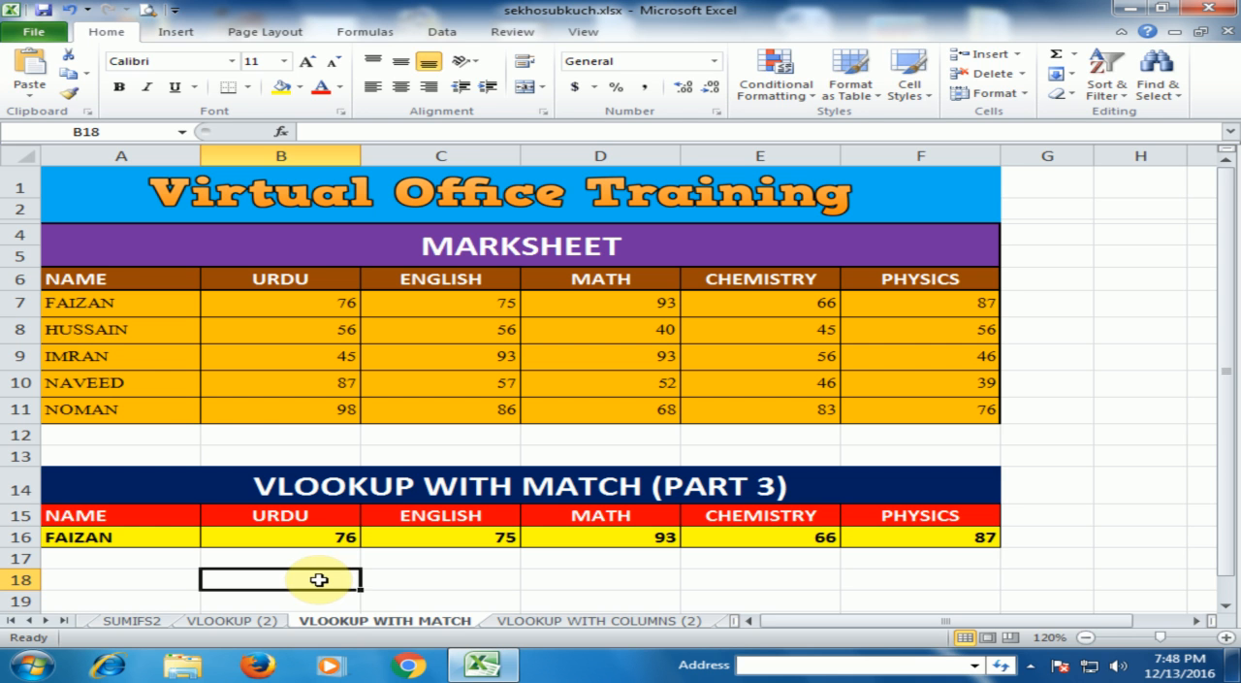
Step: Enter the formula =MATCH(B15,A15:F15,0) in cell B18 to find the URDU header's position with an exact match
{"action": "type", "text": "="}
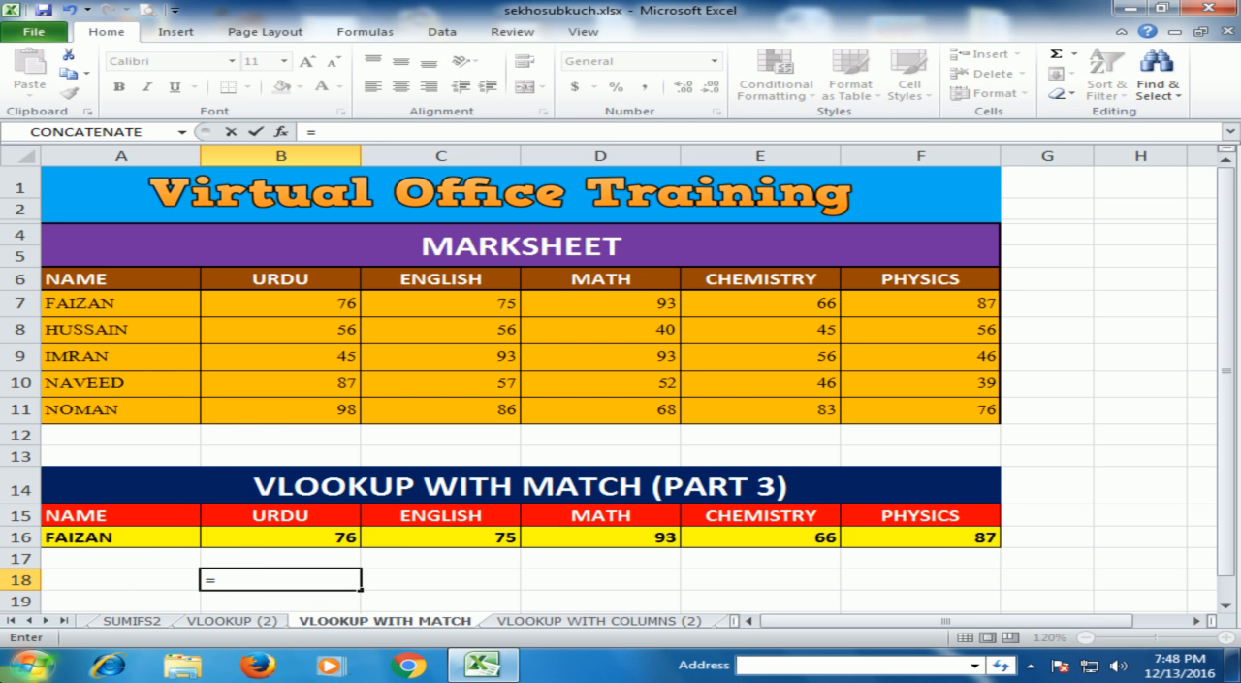
{"action": "type", "text": "mat"}
{"action": "key", "text": "Tab"}
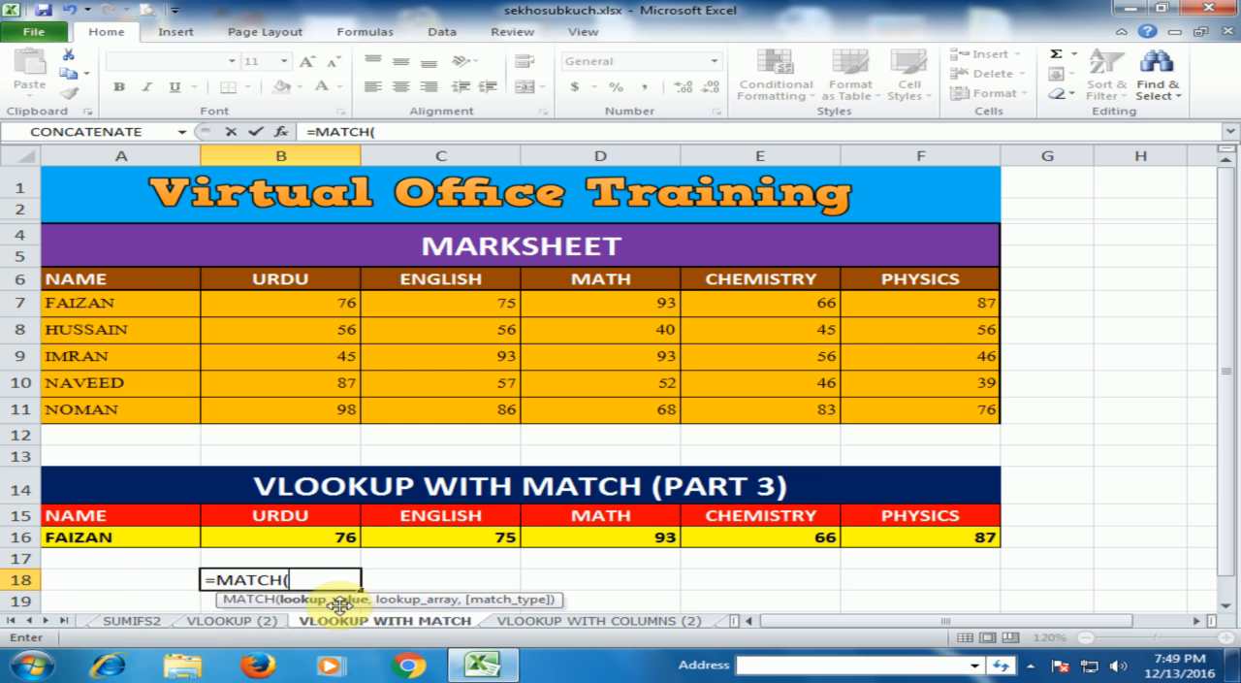
{"action": "left_click", "coordinate": [316, 516]}
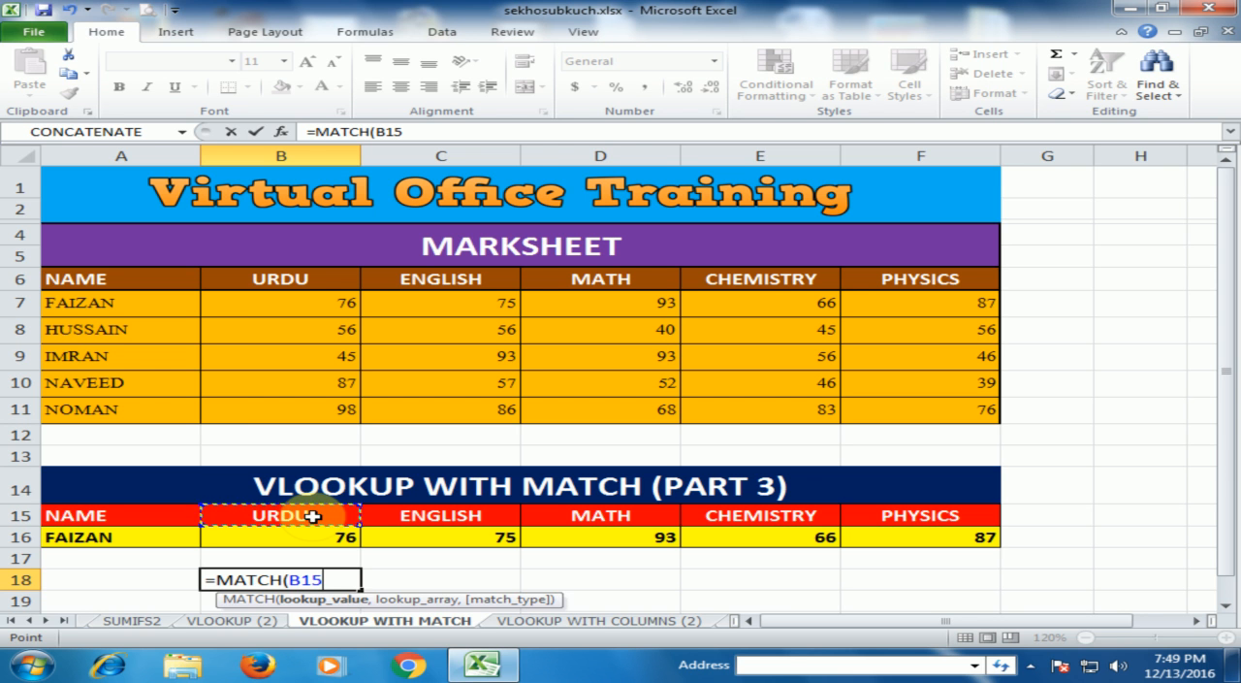
{"action": "type", "text": ","}
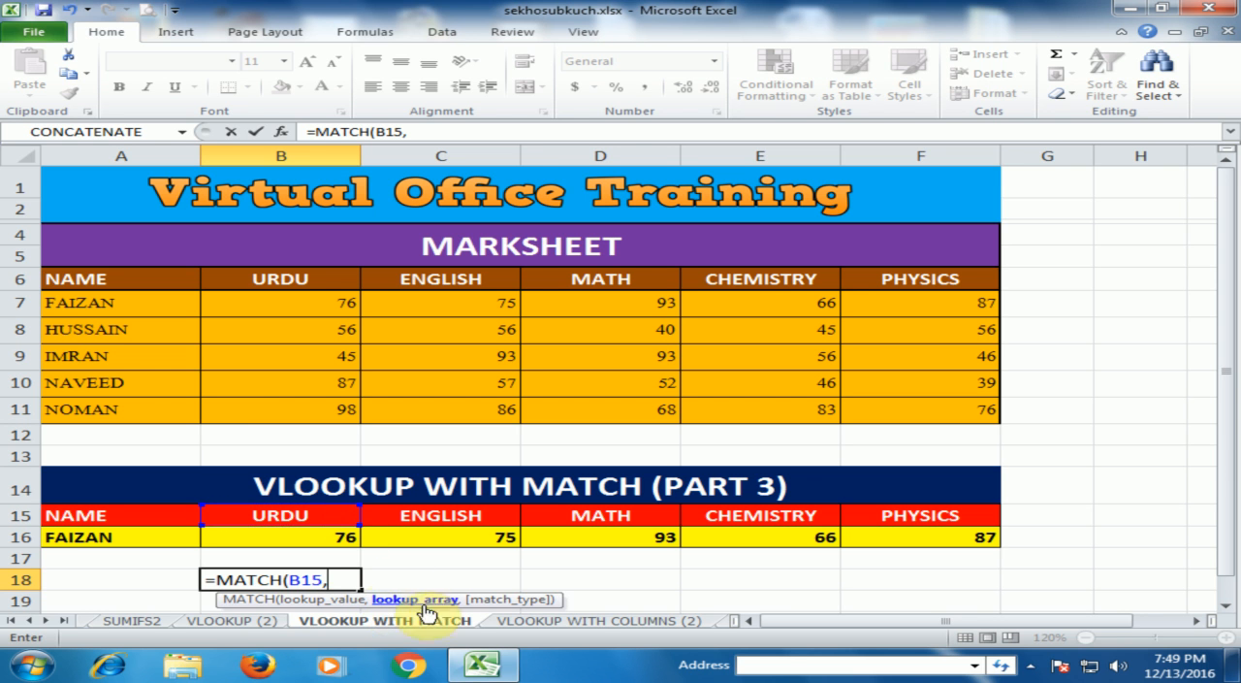
{"action": "left_click_drag", "start_coordinate": [141, 511], "coordinate": [892, 518]}
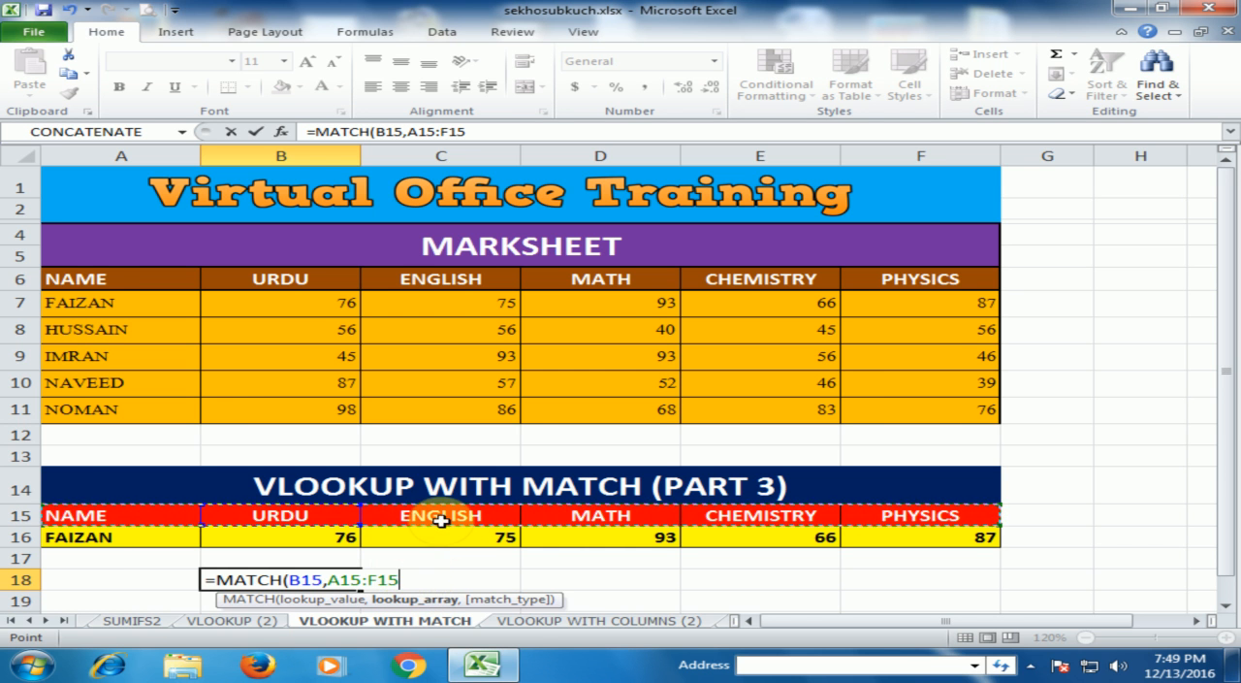
{"action": "type", "text": ","}
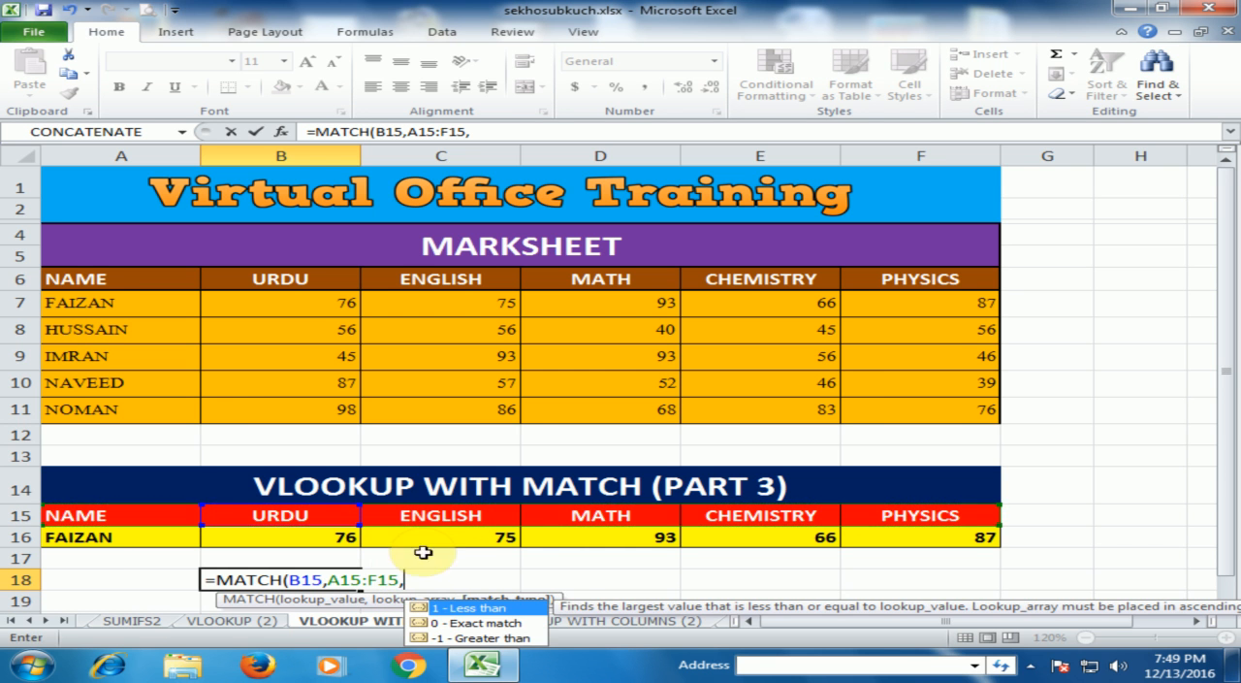
{"action": "double_click", "coordinate": [460, 624]}
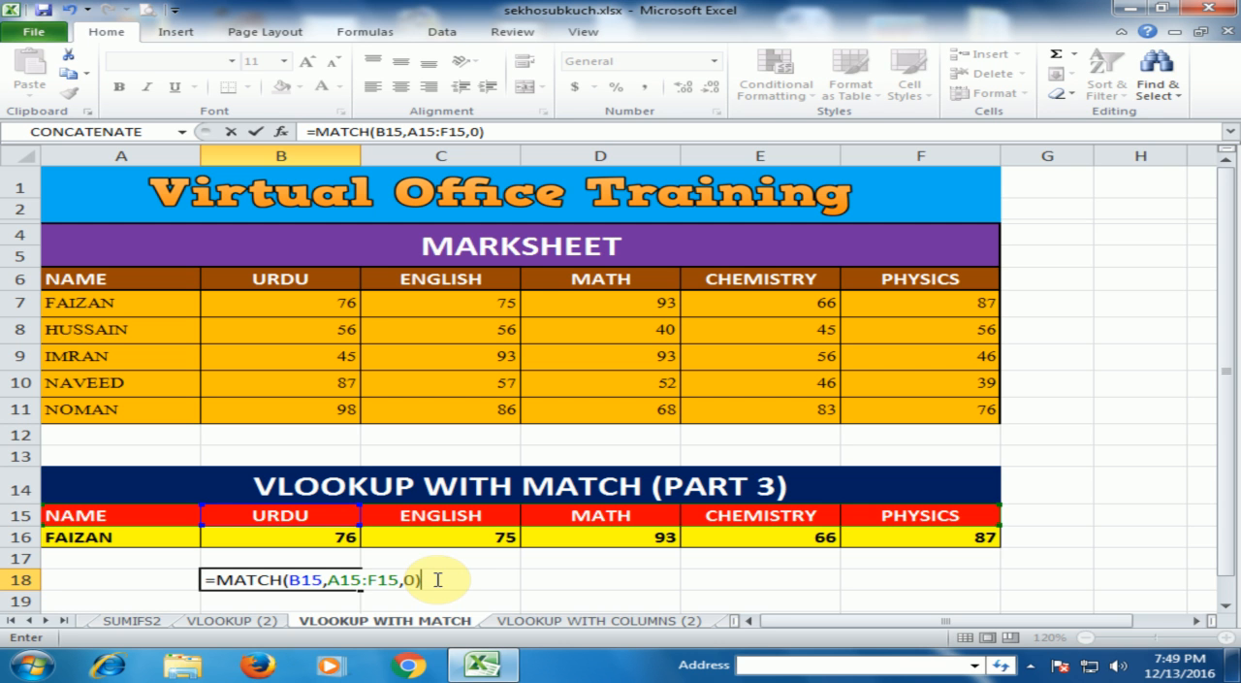
{"action": "key", "text": "Return"}
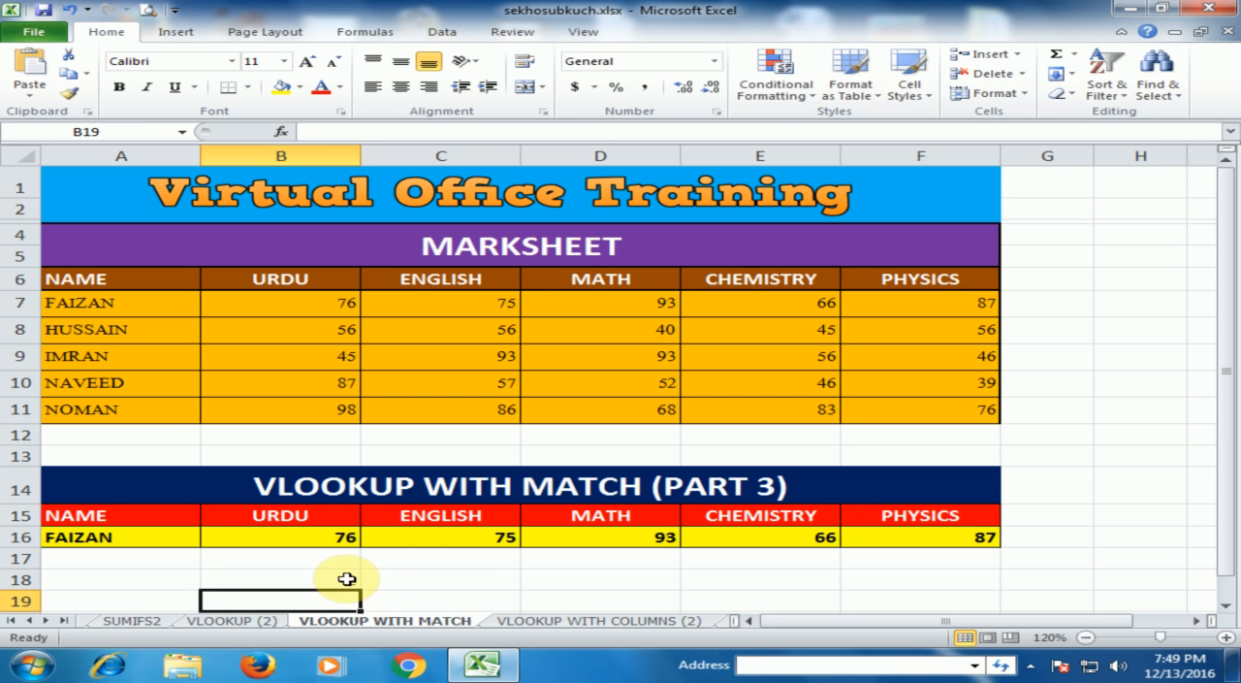
Step: Change the lookup array in B18's MATCH formula to the absolute reference $A$15:$F$15
{"action": "left_click", "coordinate": [348, 581]}
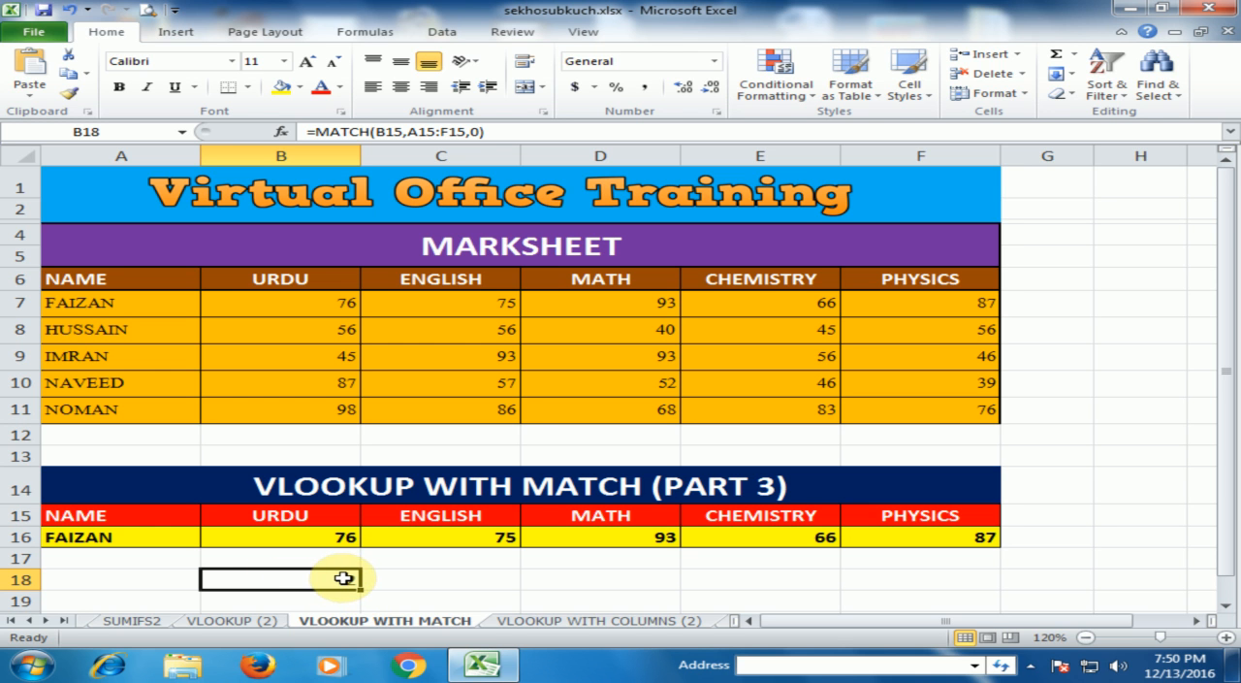
{"action": "double_click", "coordinate": [343, 578]}
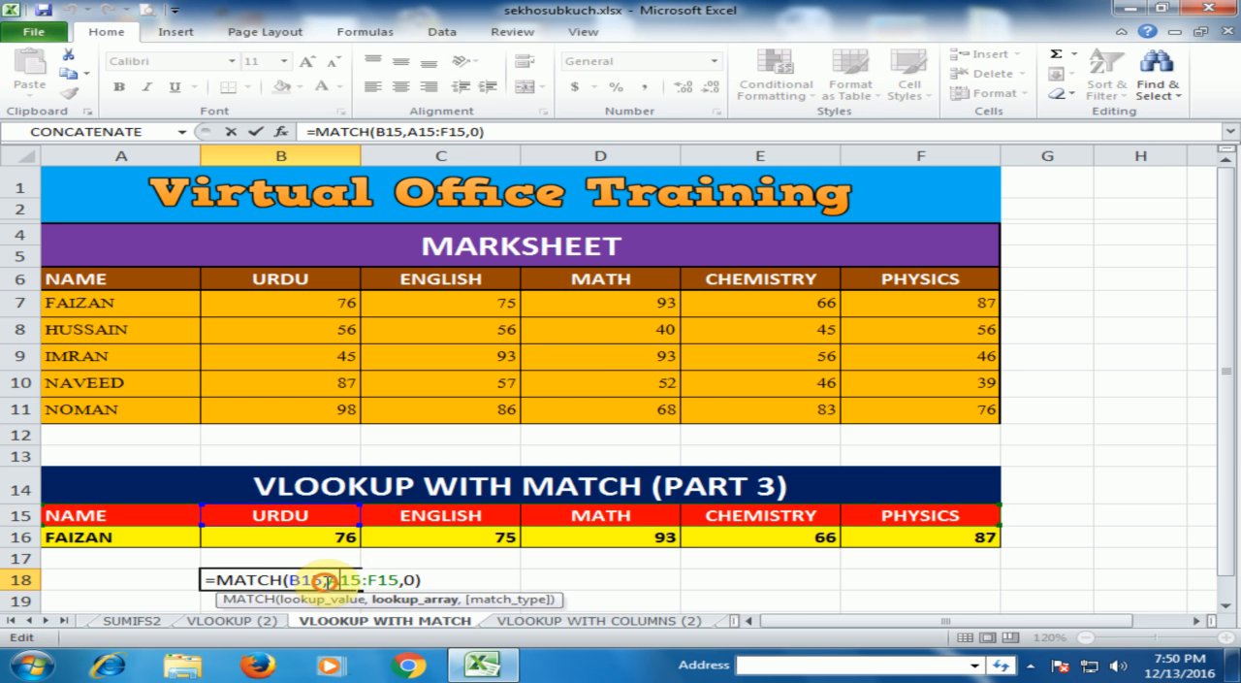
{"action": "left_click_drag", "start_coordinate": [328, 580], "coordinate": [386, 580]}
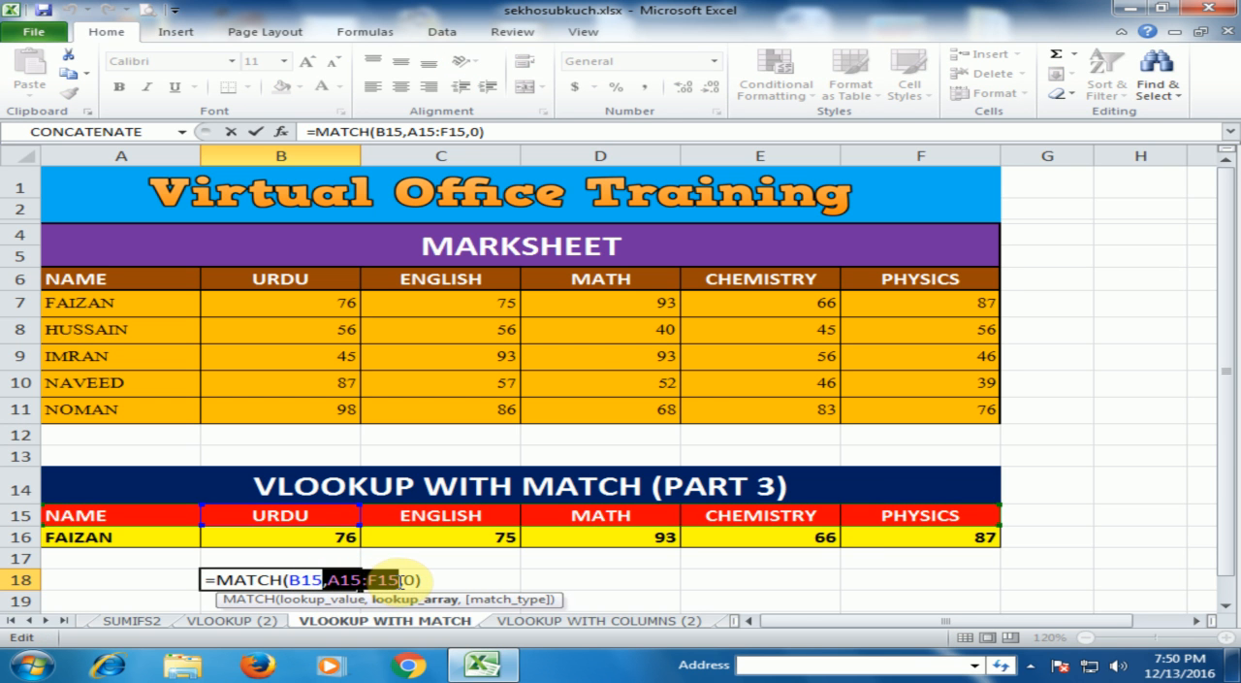
{"action": "left_click", "coordinate": [327, 580]}
{"action": "left_click_drag", "start_coordinate": [330, 580], "coordinate": [376, 581]}
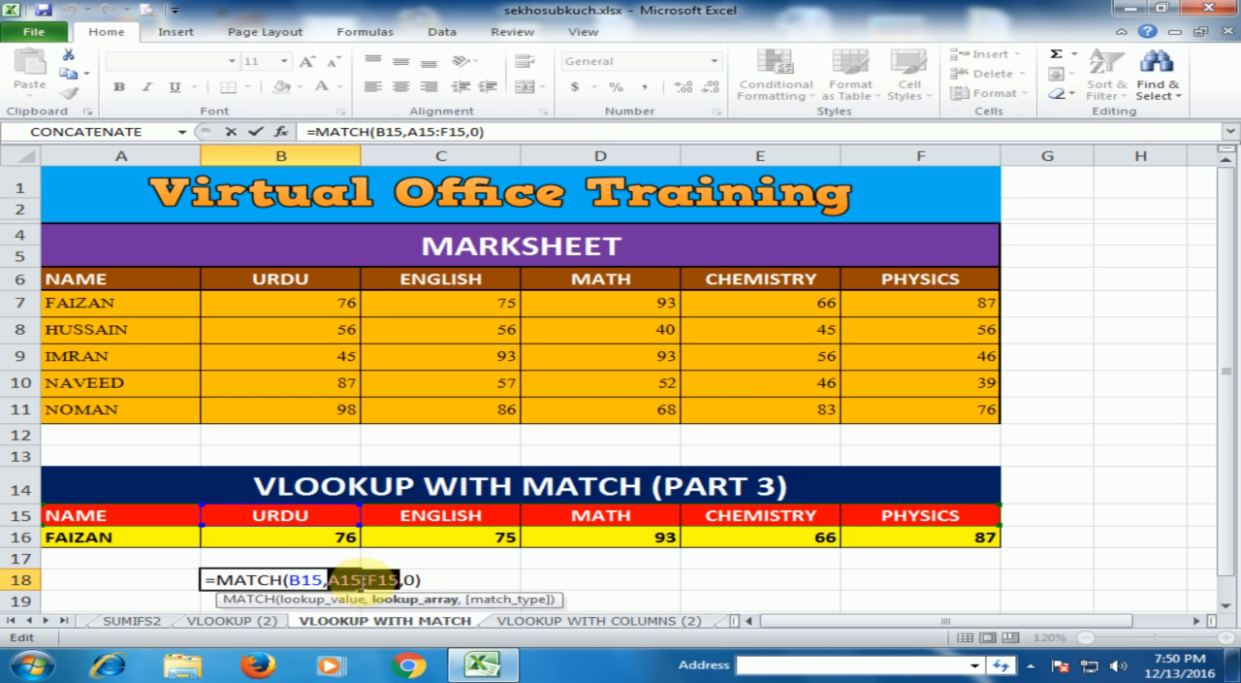
{"action": "key", "text": "F4"}
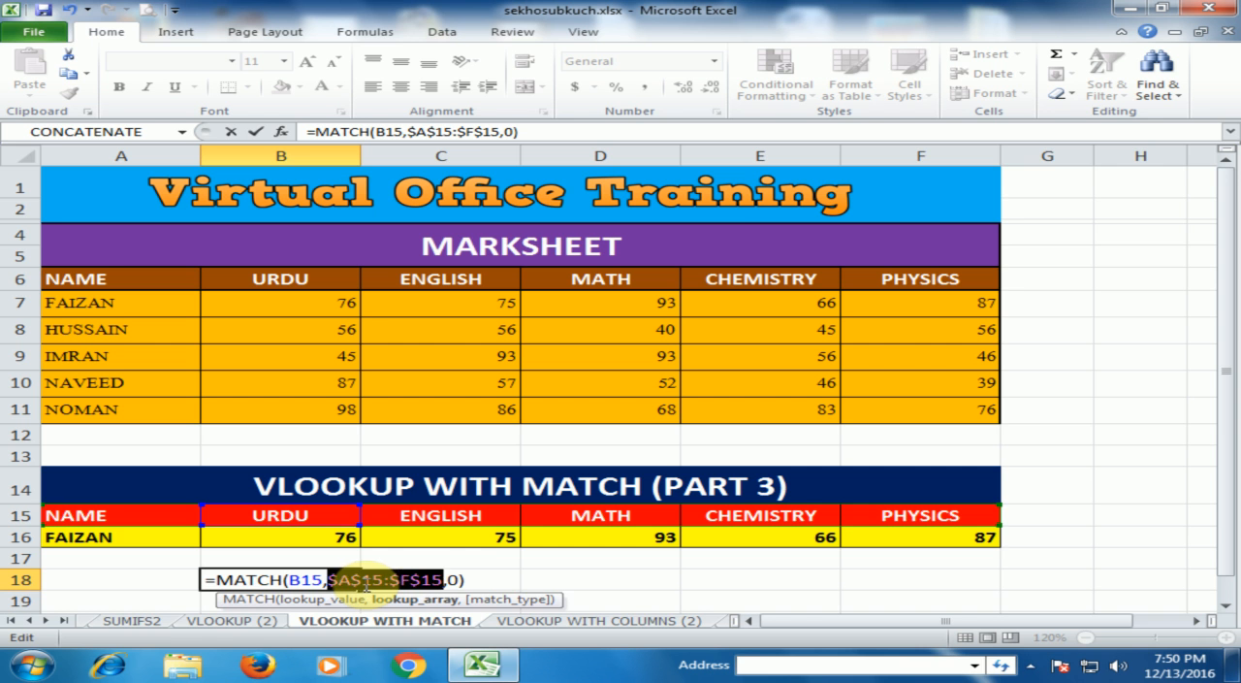
{"action": "left_click", "coordinate": [474, 579]}
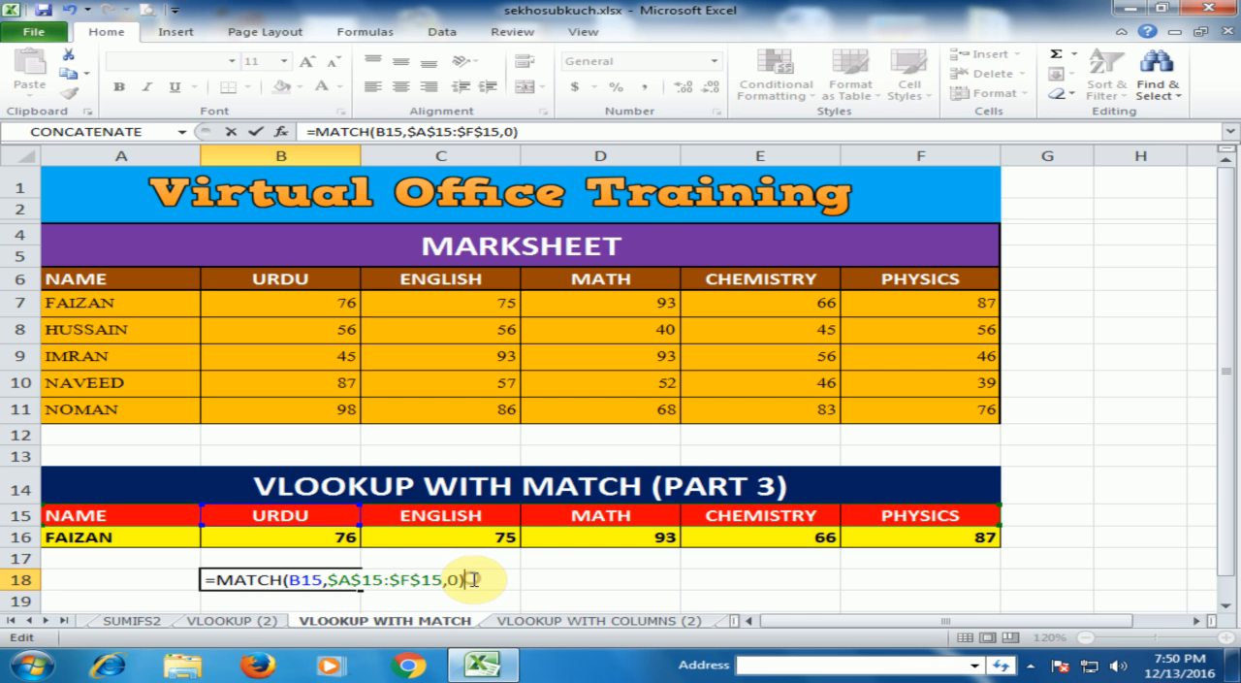
{"action": "key", "text": "Return"}
{"action": "left_click", "coordinate": [369, 588]}
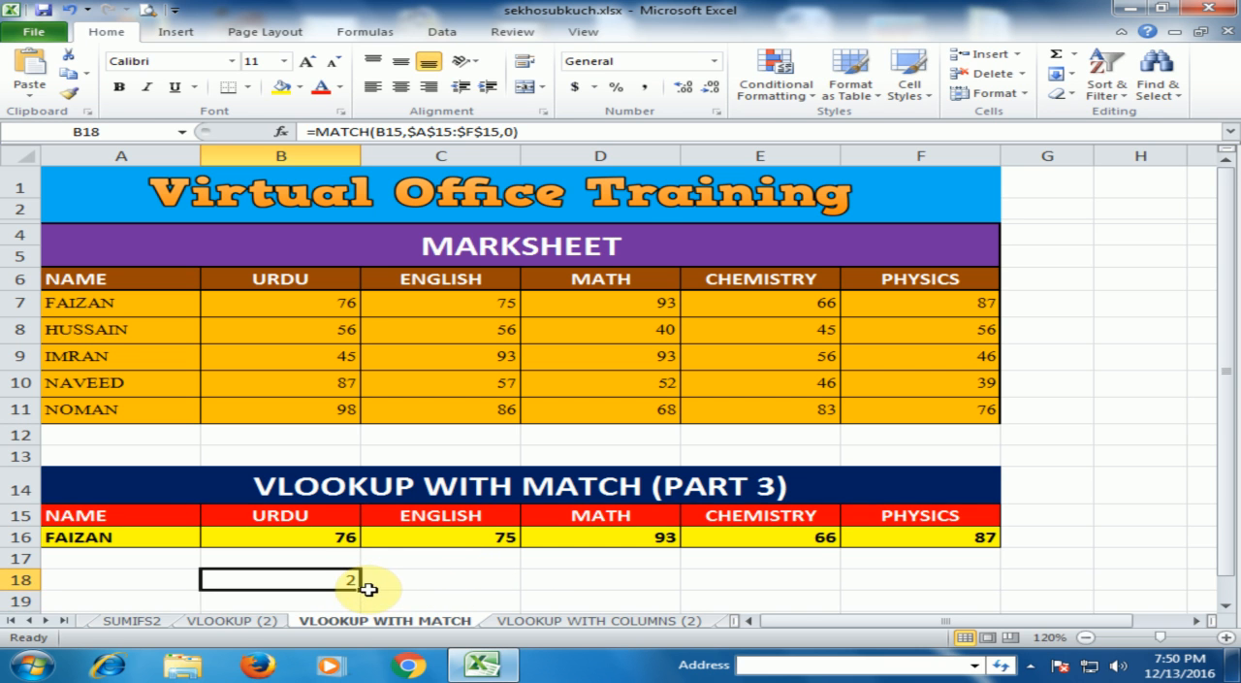
Step: Fill the MATCH formula from B18 across to F18 and check the copied formula under each subject
{"action": "left_click_drag", "start_coordinate": [364, 590], "coordinate": [950, 585]}
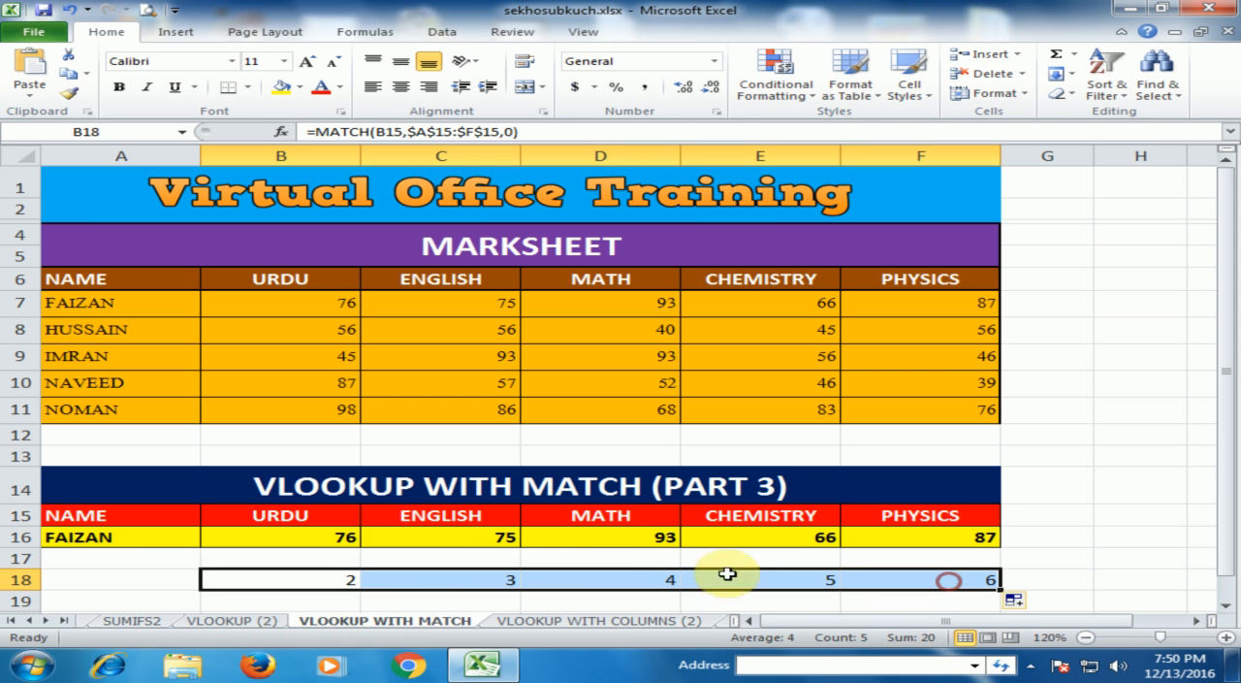
{"action": "left_click", "coordinate": [449, 579]}
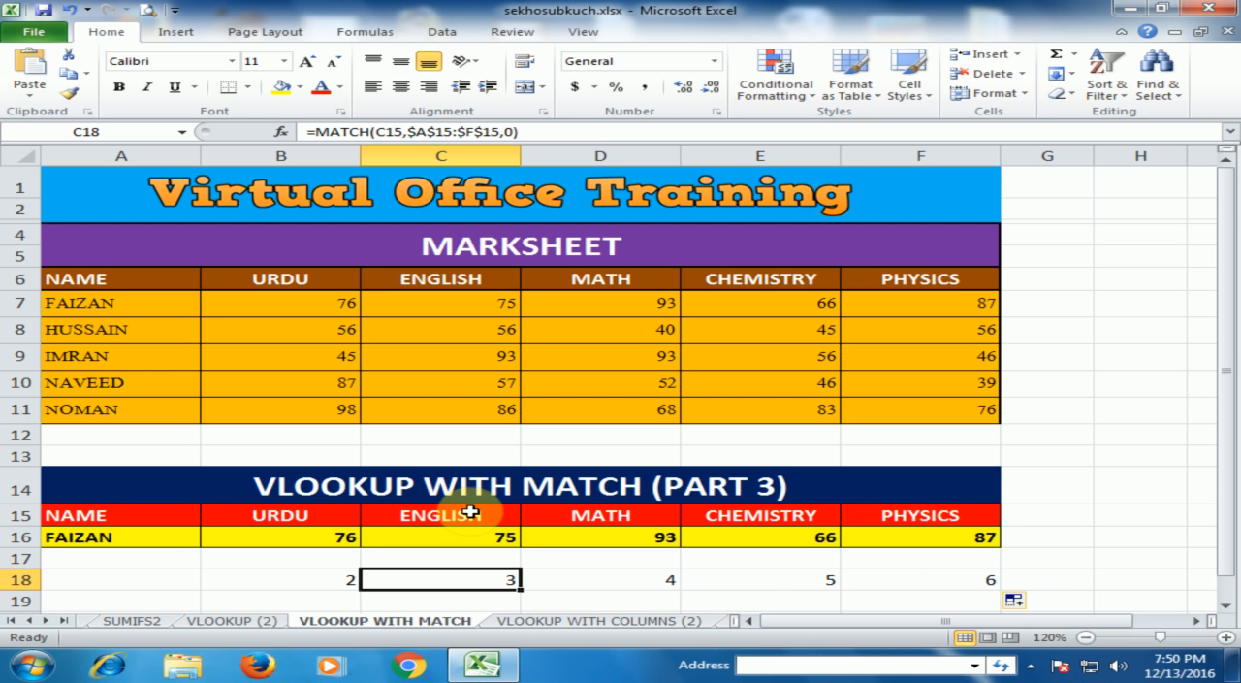
{"action": "left_click", "coordinate": [618, 586]}
{"action": "left_click", "coordinate": [820, 580]}
{"action": "left_click", "coordinate": [922, 582]}
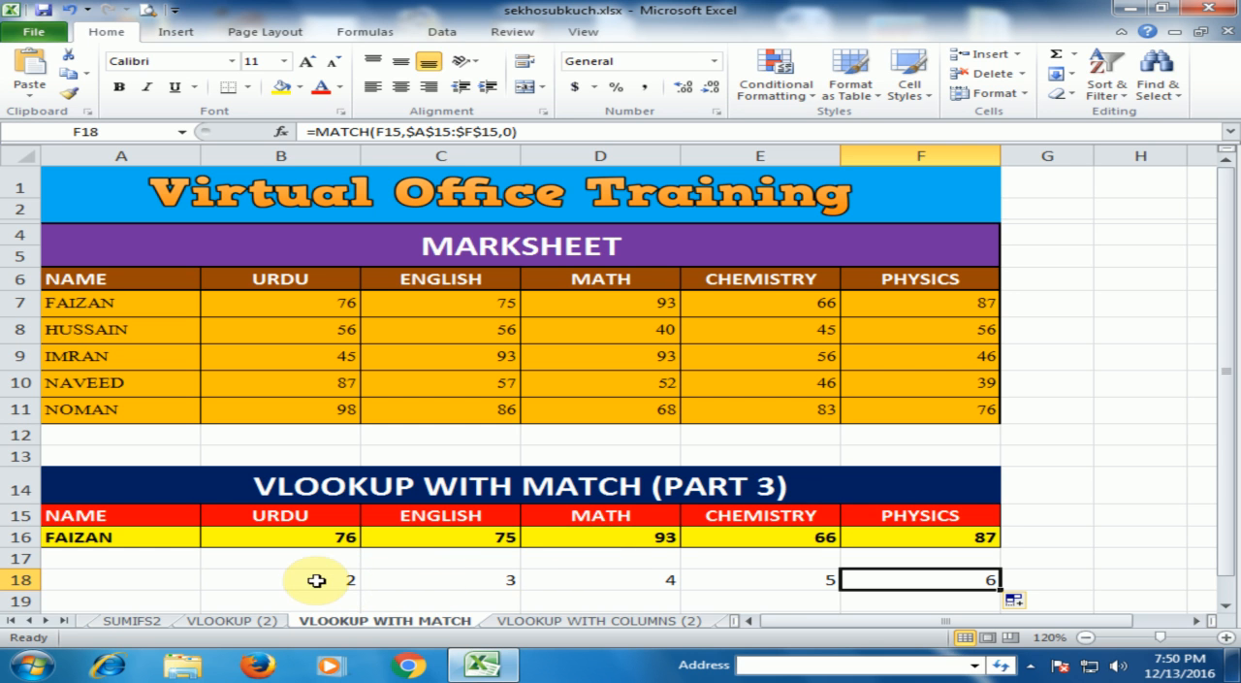
Step: Clear the trial MATCH formulas from B18:F18
{"action": "left_click_drag", "start_coordinate": [316, 579], "coordinate": [845, 579]}
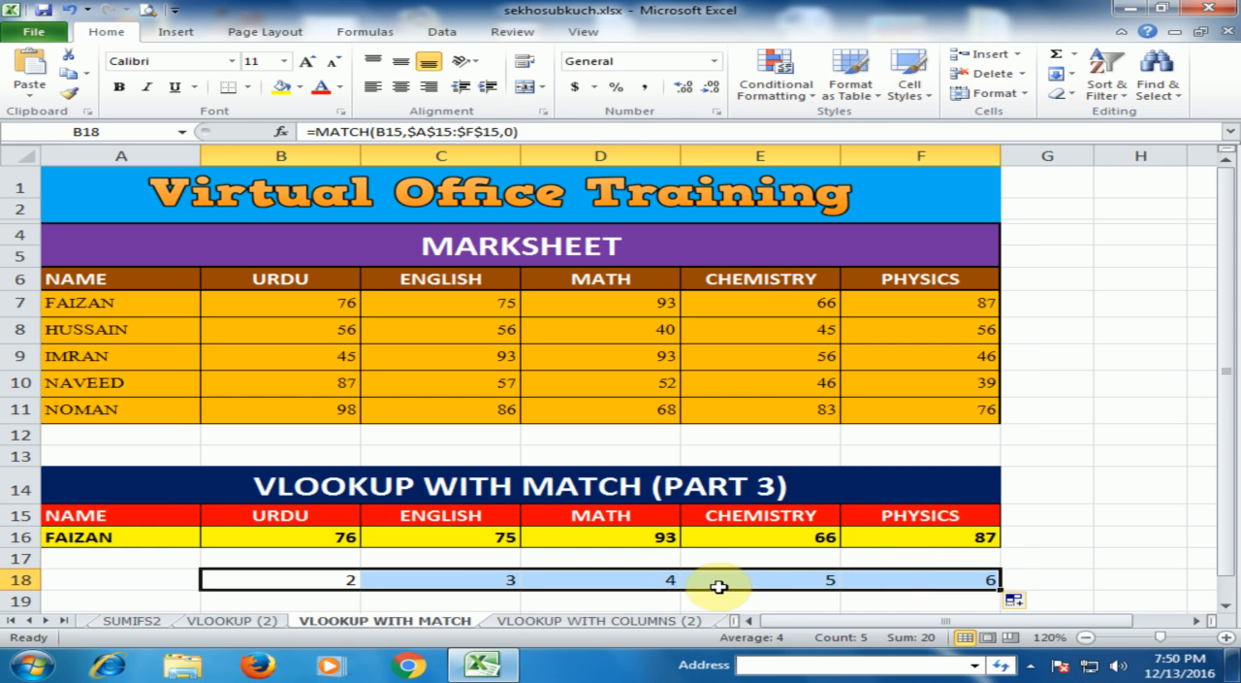
{"action": "key", "text": "Delete"}
{"action": "left_click", "coordinate": [264, 520]}
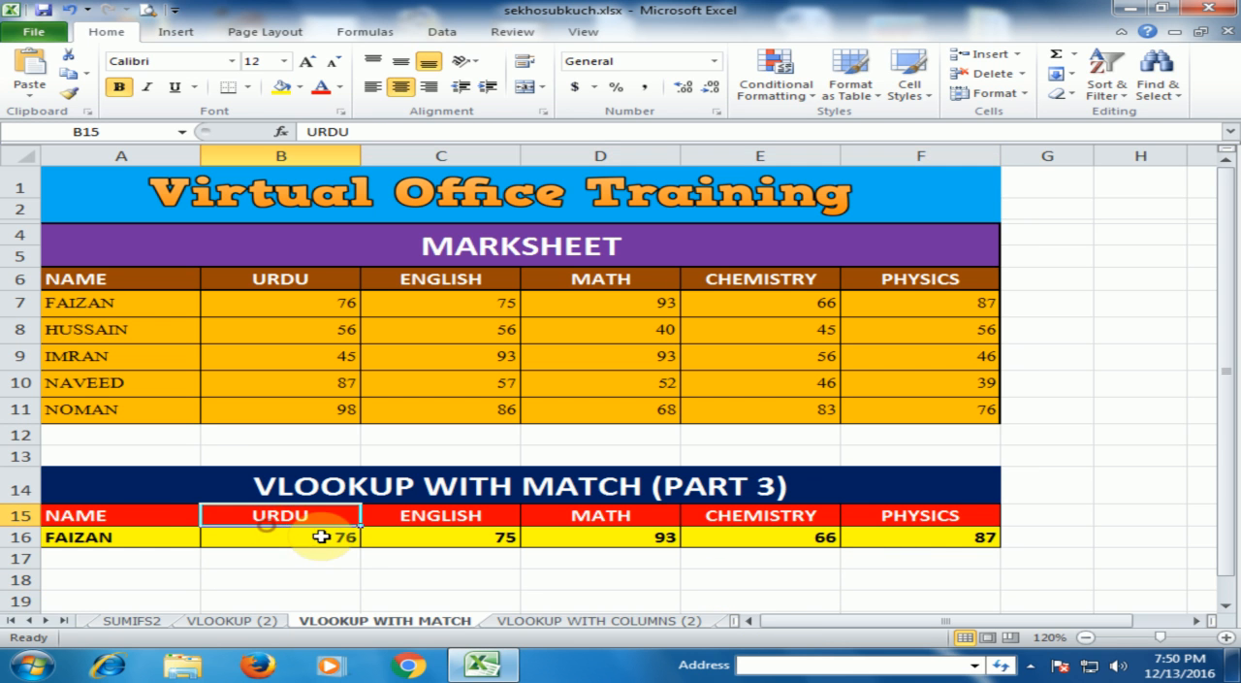
Step: Inspect the existing VLOOKUP formula in B16 and change the lookup name in A16 to the student listed in row 8
{"action": "left_click", "coordinate": [340, 541]}
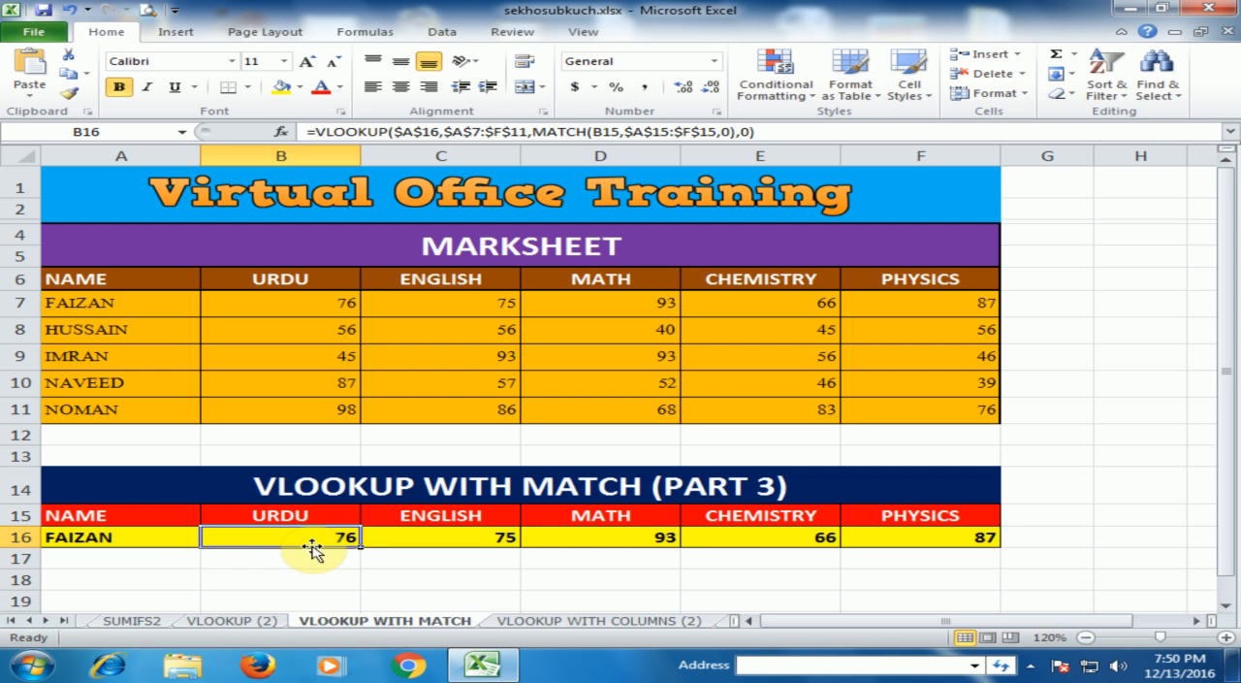
{"action": "left_click", "coordinate": [155, 541]}
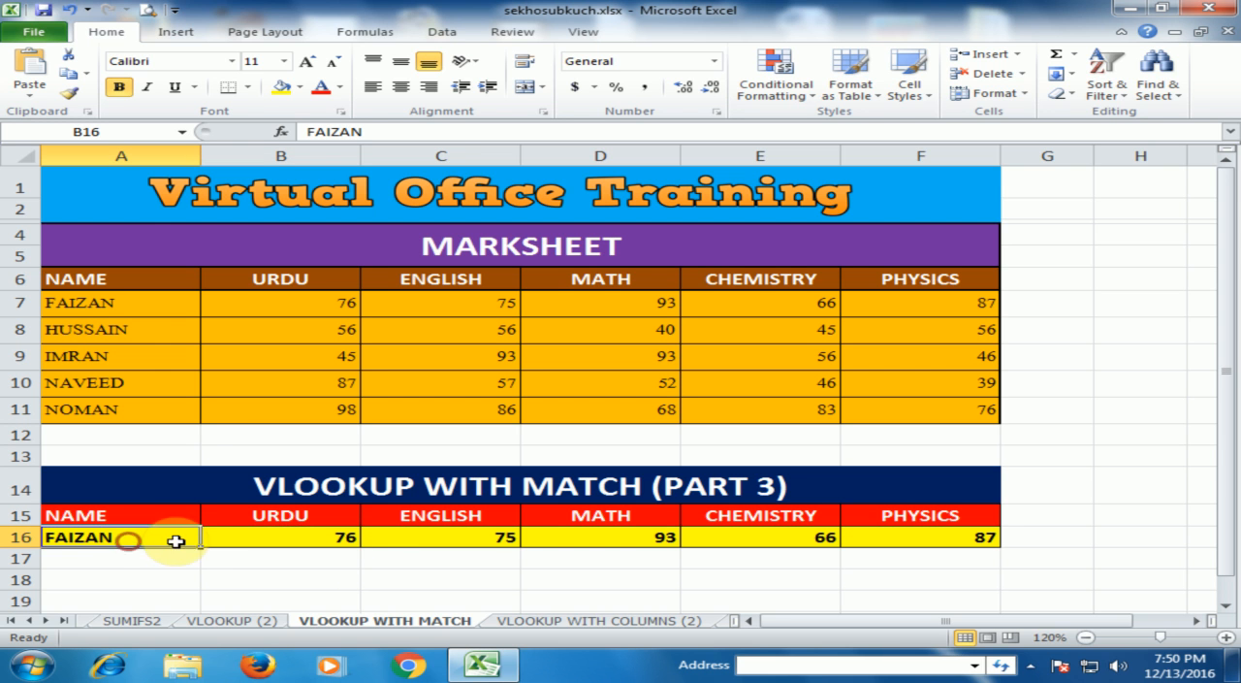
{"action": "left_click", "coordinate": [210, 540]}
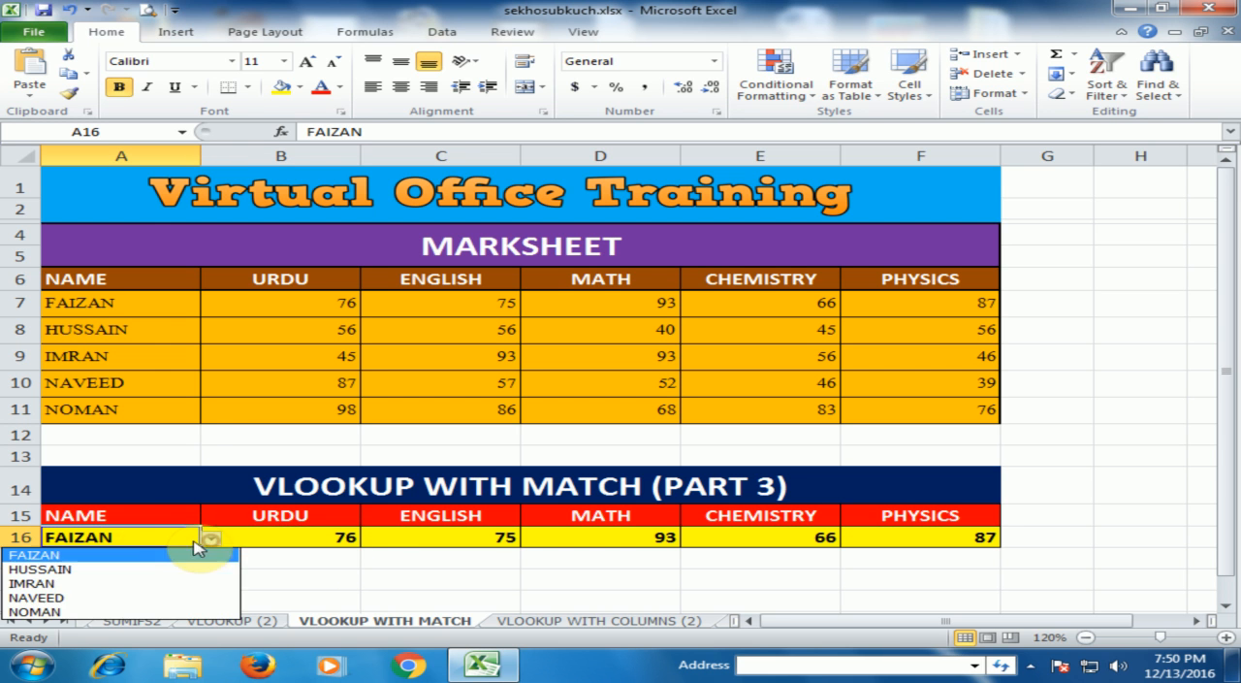
{"action": "left_click", "coordinate": [49, 569]}
Step: Compare the looked-up marks in row 16 with the same student's marks in row 8 of the marksheet
{"action": "left_click", "coordinate": [283, 542]}
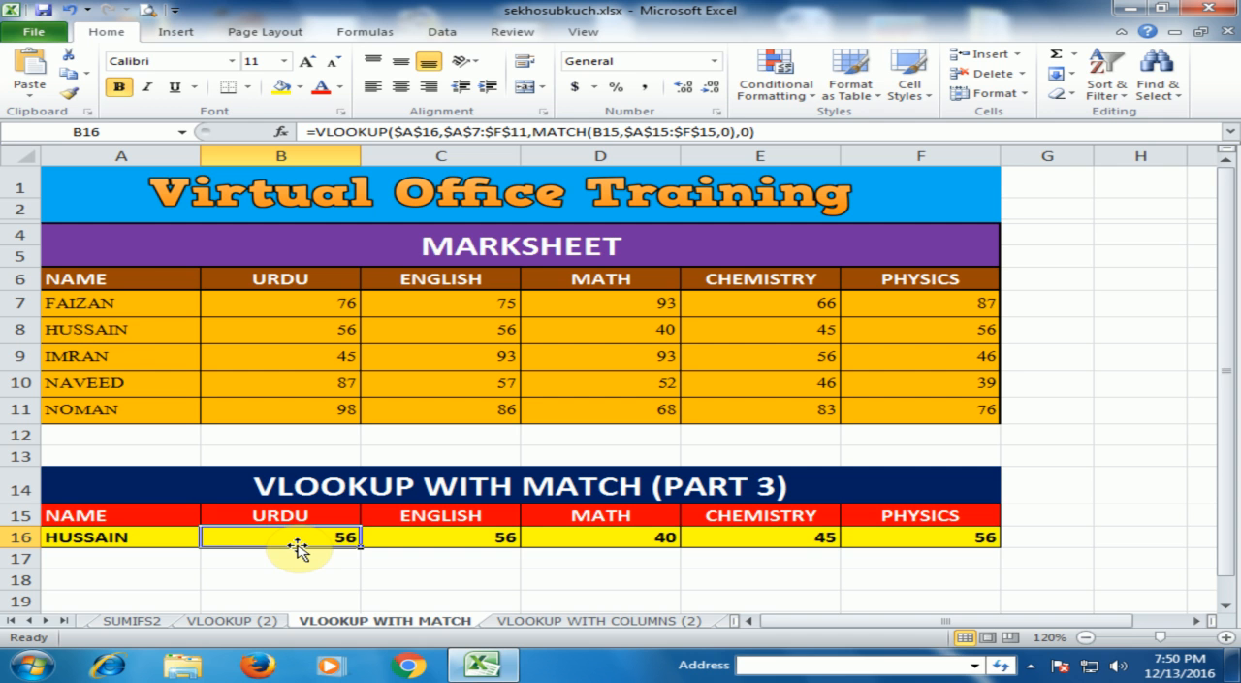
{"action": "left_click", "coordinate": [313, 333]}
{"action": "left_click", "coordinate": [477, 332]}
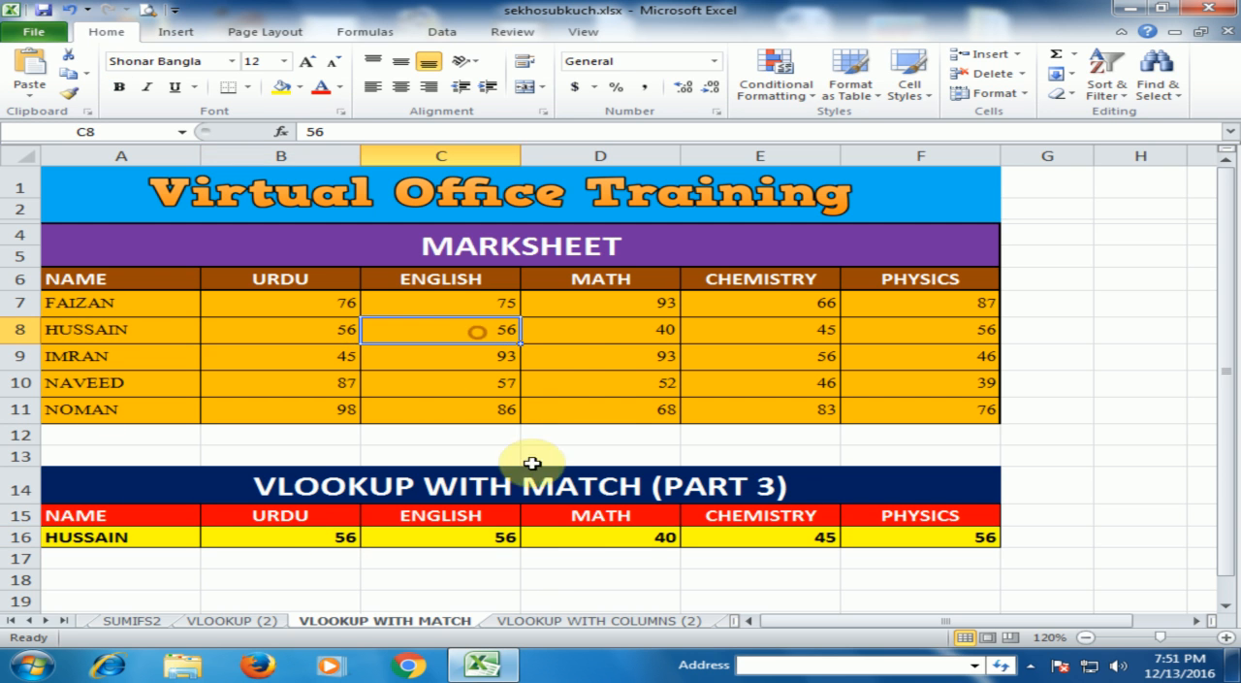
{"action": "left_click", "coordinate": [634, 332]}
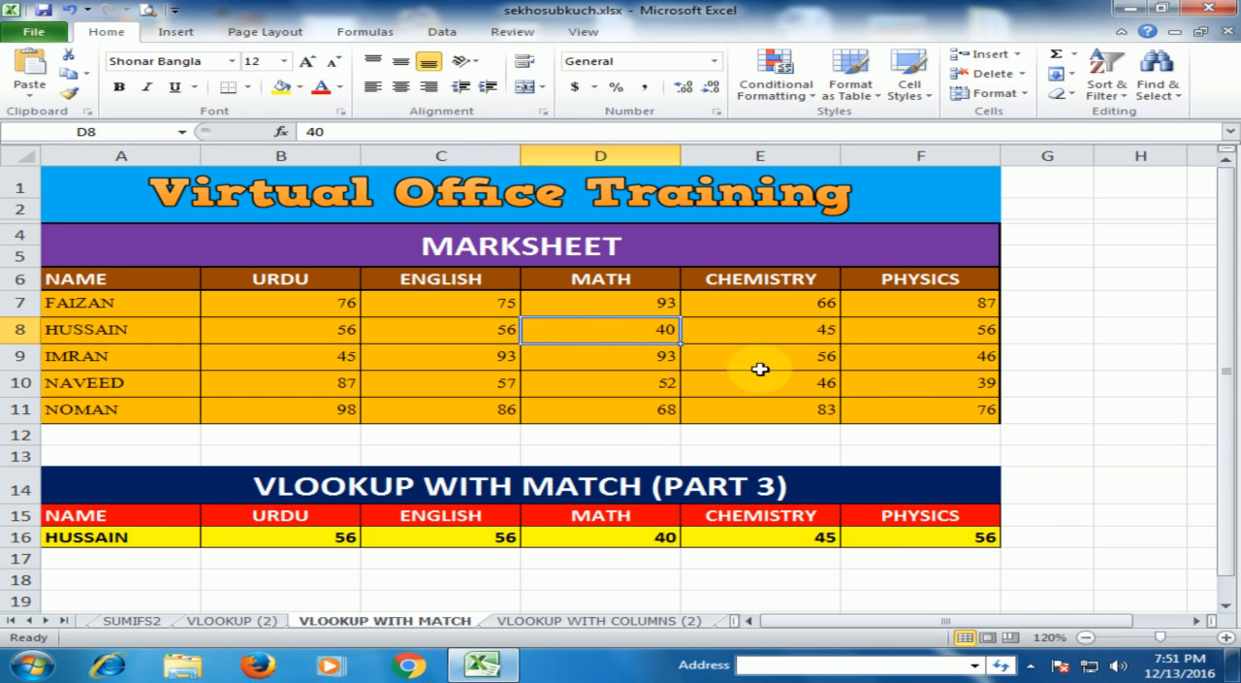
{"action": "left_click", "coordinate": [782, 330]}
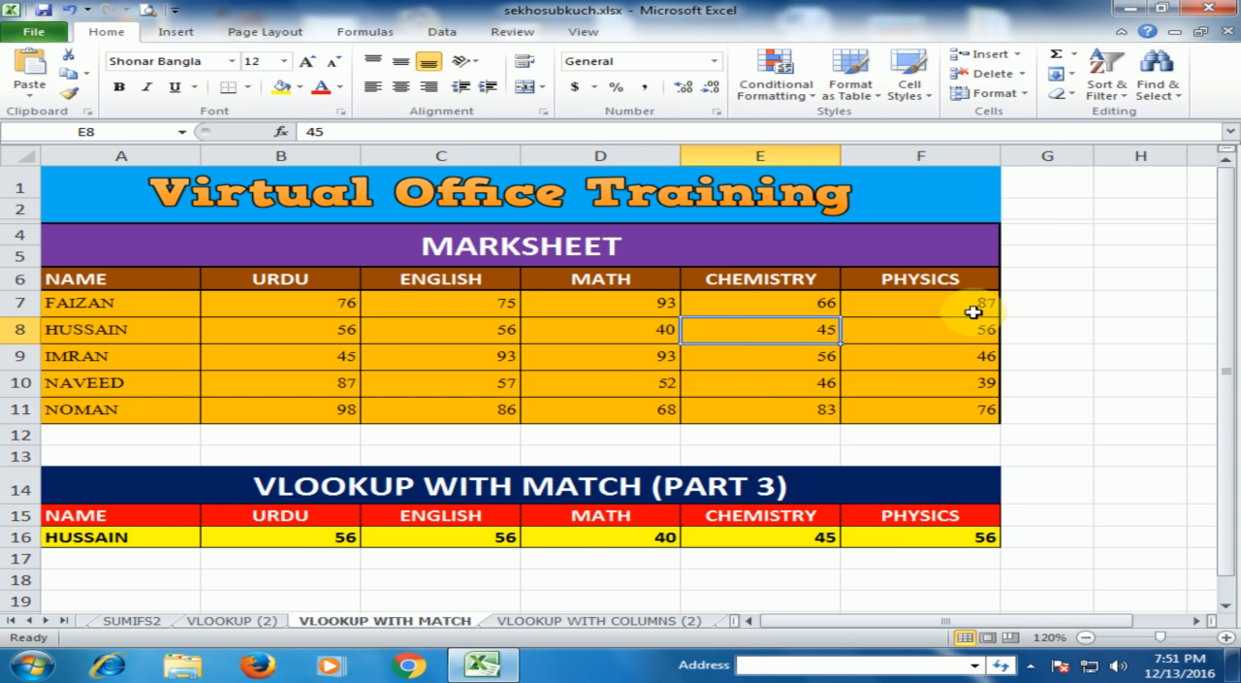
Step: Clear the existing lookup formulas from B16:F16 in the results row
{"action": "left_click", "coordinate": [282, 537]}
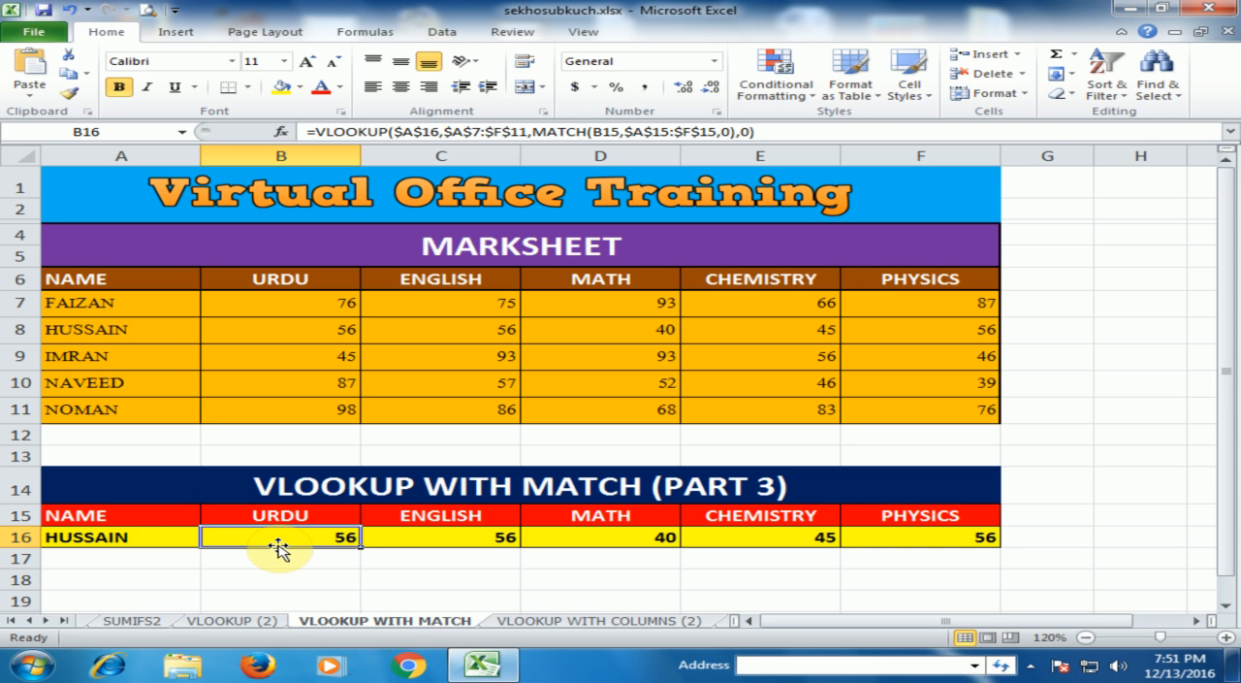
{"action": "key", "text": "Delete"}
{"action": "left_click_drag", "start_coordinate": [278, 548], "coordinate": [941, 550]}
{"action": "left_click", "coordinate": [940, 550]}
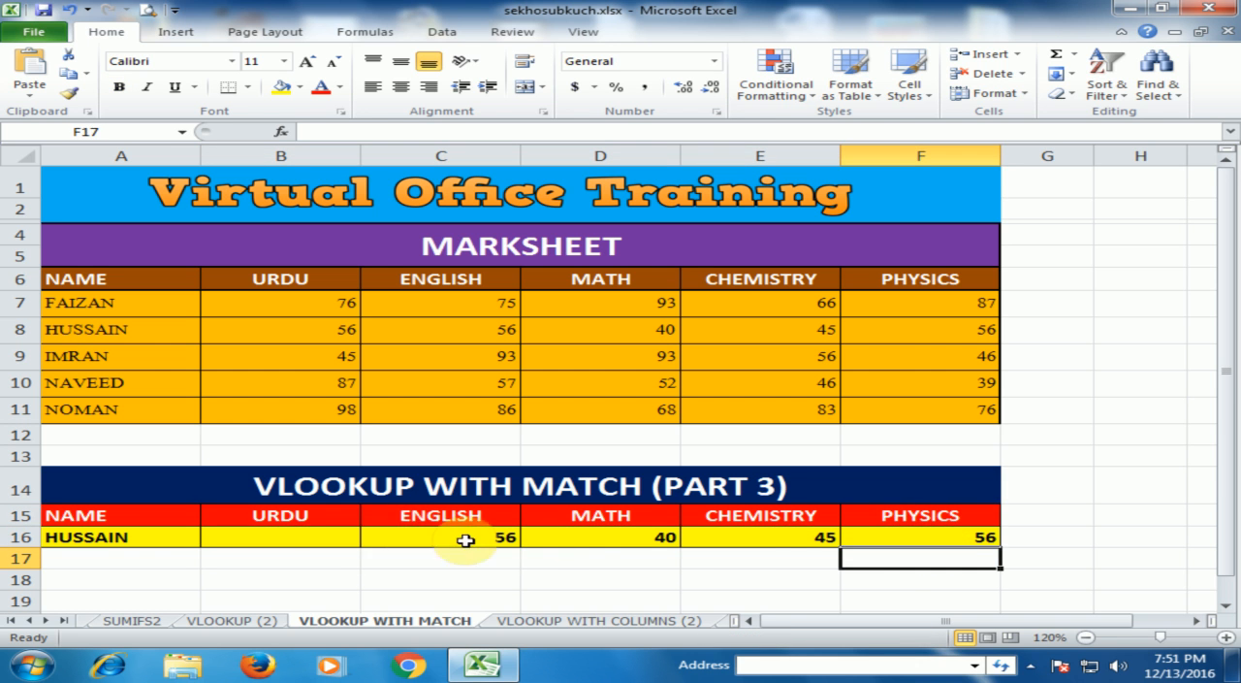
{"action": "left_click_drag", "start_coordinate": [291, 538], "coordinate": [853, 540]}
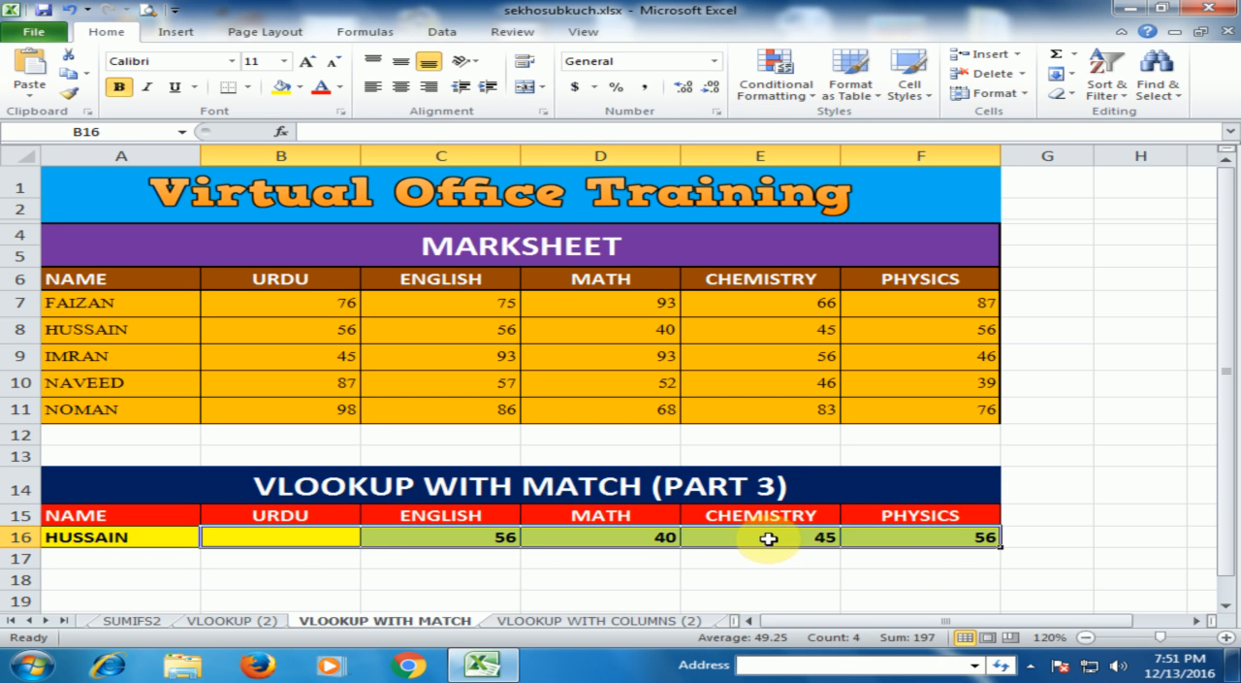
{"action": "key", "text": "Delete"}
Step: Start a VLOOKUP formula in B16 with $A$16 as the lookup value and the marksheet range $A$6:$F$11 as the table array
{"action": "left_click", "coordinate": [291, 539]}
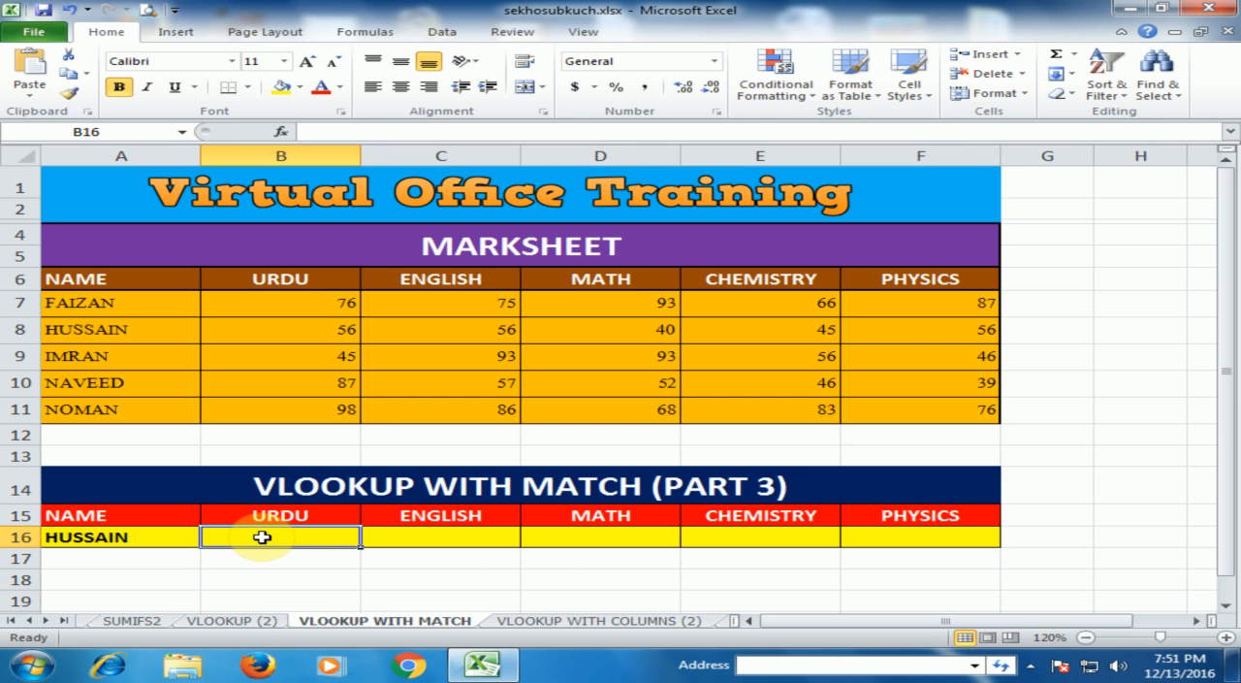
{"action": "type", "text": "="}
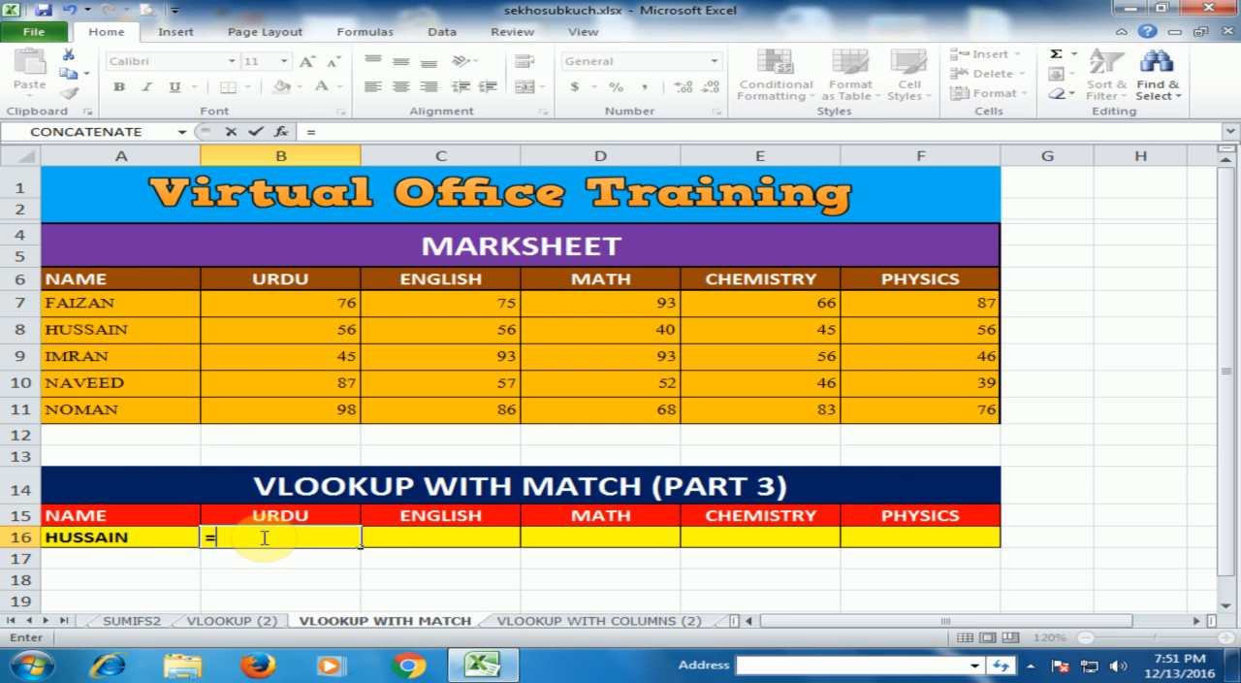
{"action": "type", "text": "vl"}
{"action": "key", "text": "Tab"}
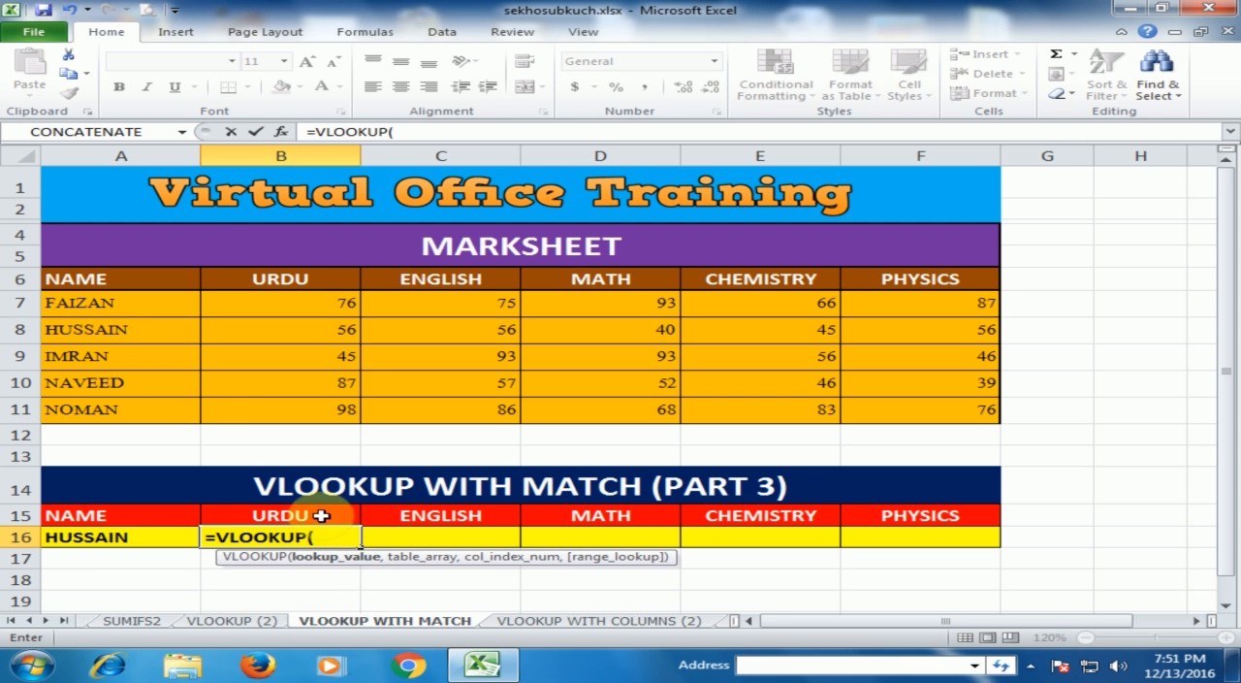
{"action": "left_click", "coordinate": [113, 539]}
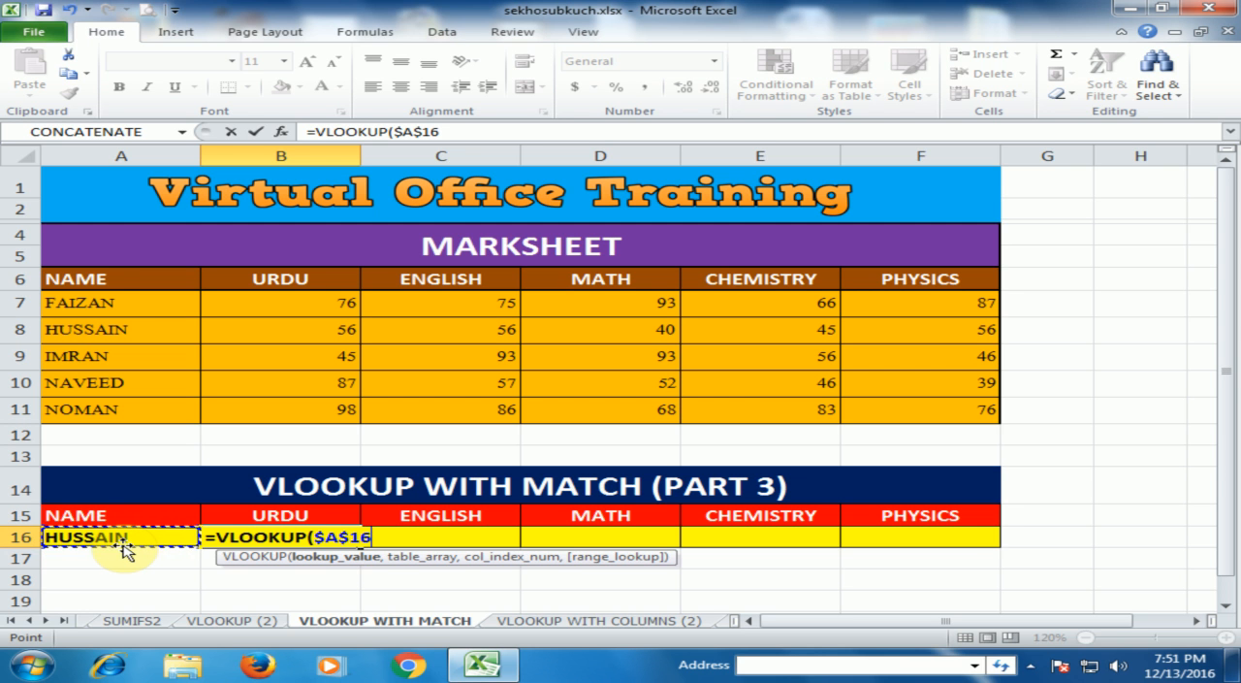
{"action": "type", "text": ","}
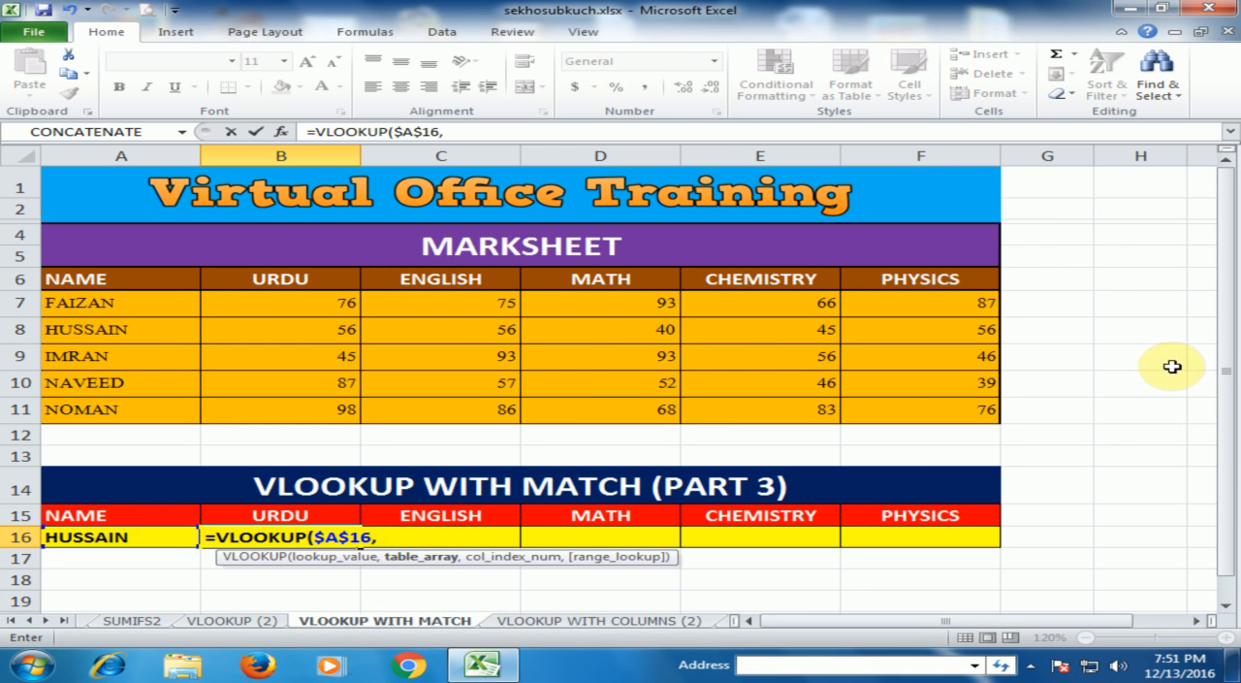
{"action": "left_click_drag", "start_coordinate": [133, 278], "coordinate": [914, 411]}
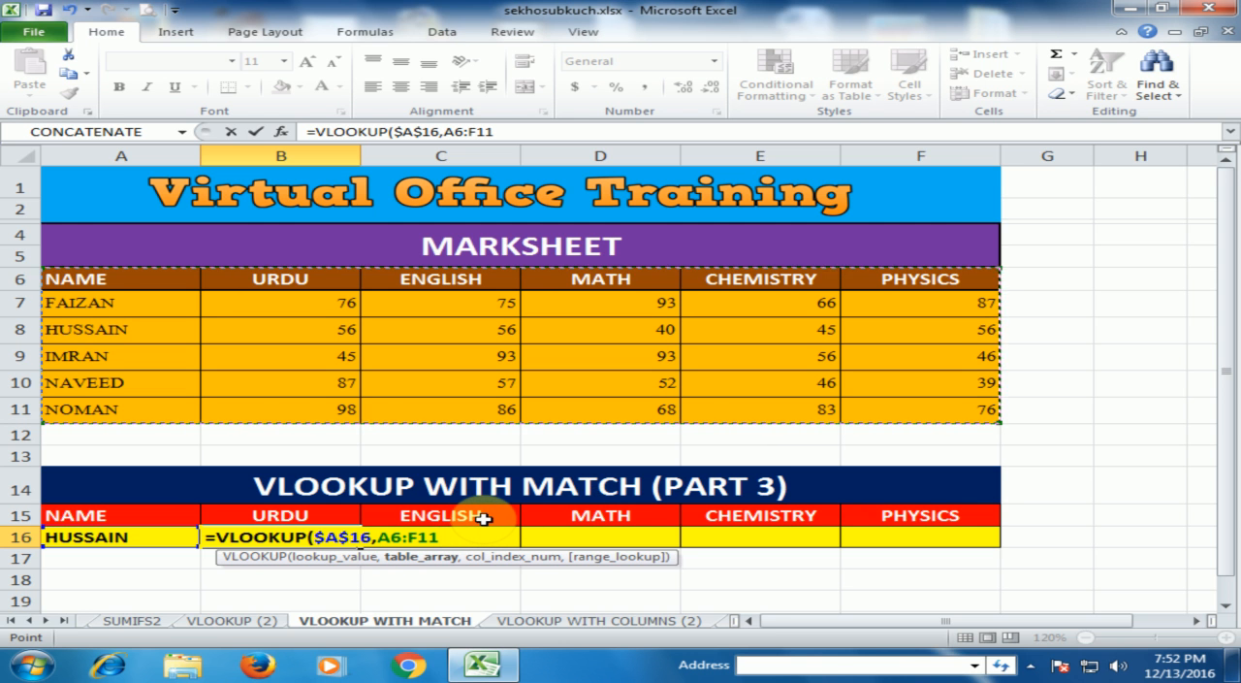
{"action": "key", "text": "F4"}
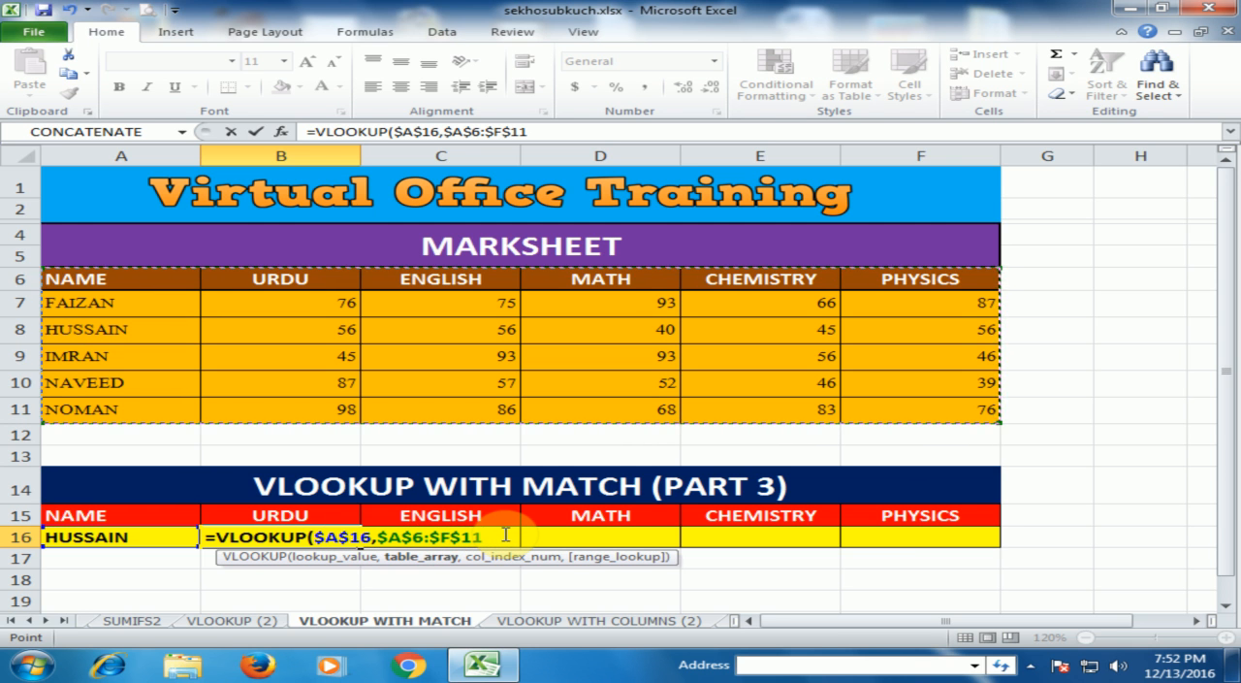
{"action": "type", "text": ","}
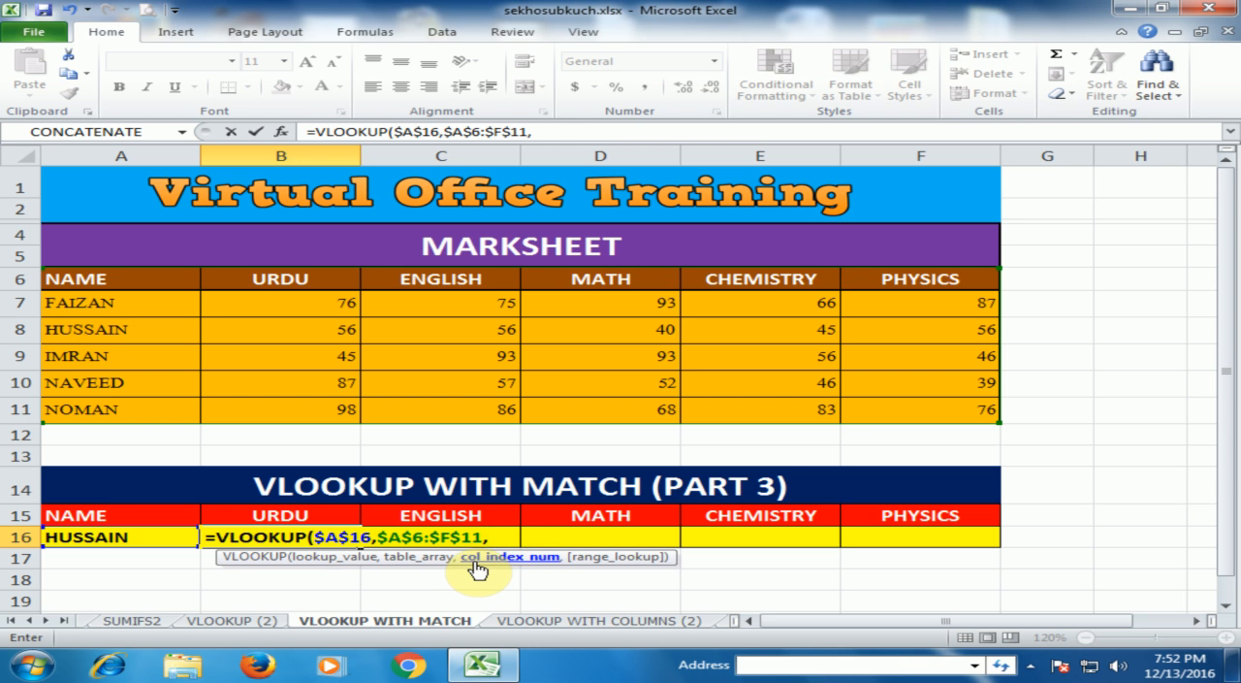
Step: Complete the B16 formula with a nested MATCH as the column index, finding B15 in $A$15:$F$15 with exact match 0
{"action": "type", "text": "mat"}
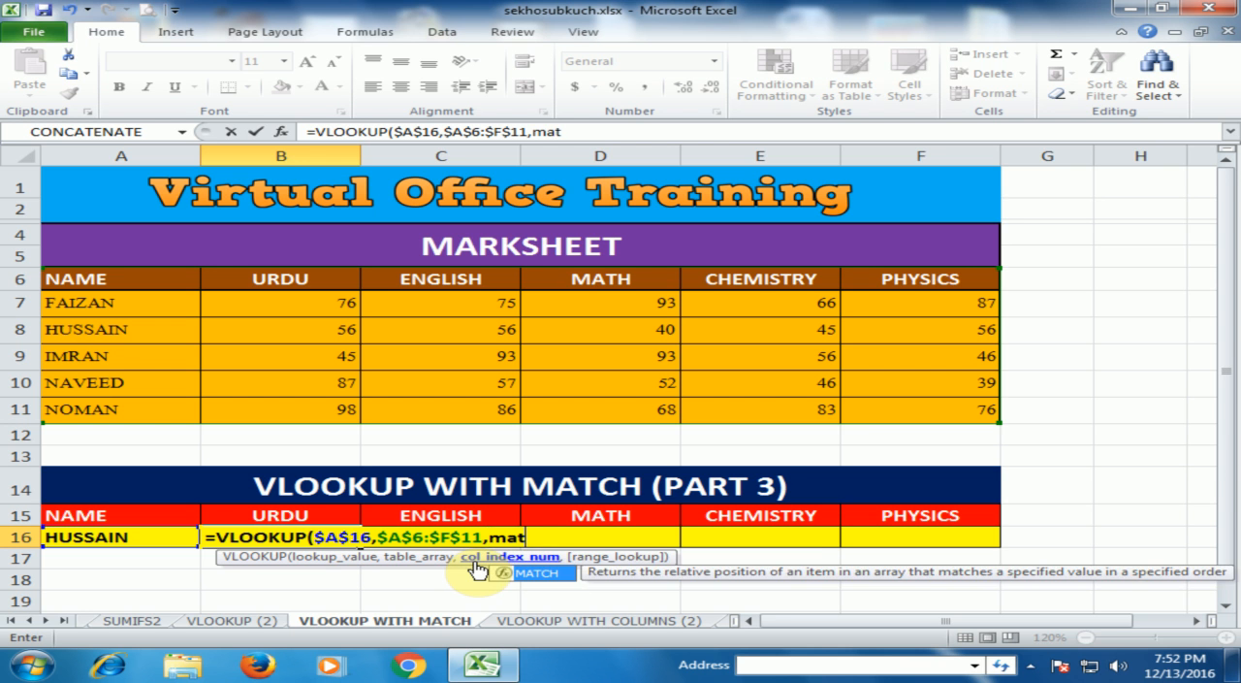
{"action": "key", "text": "Tab"}
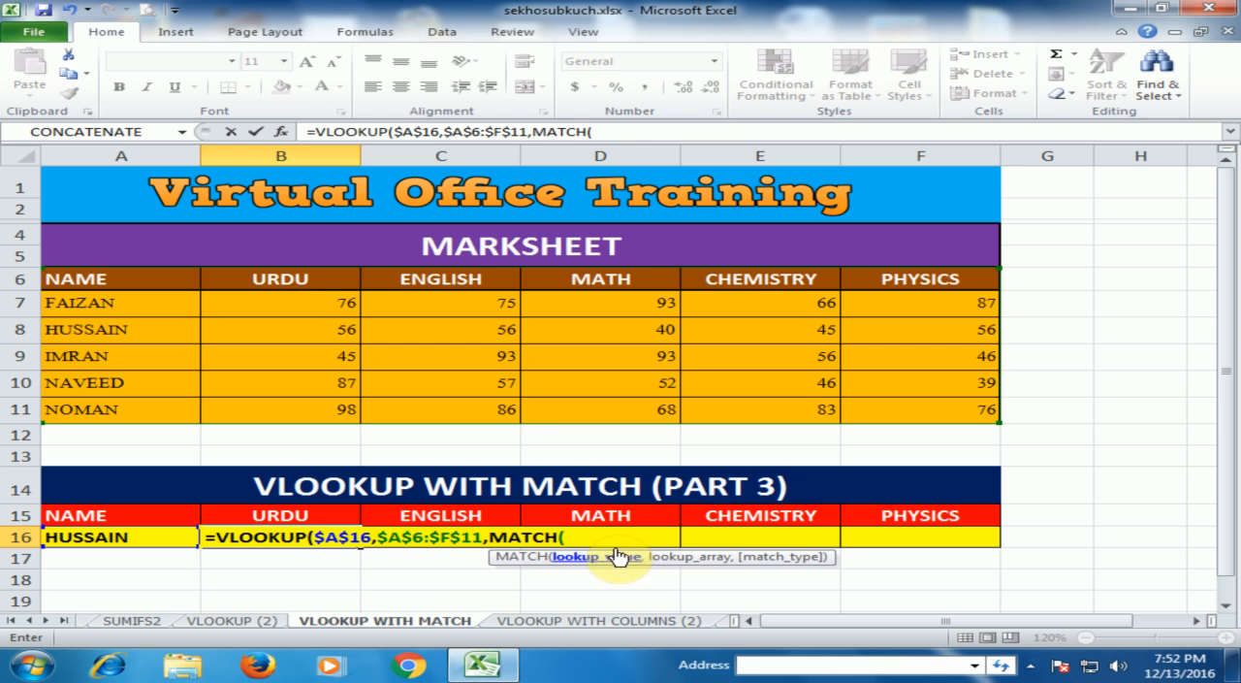
{"action": "left_click", "coordinate": [308, 516]}
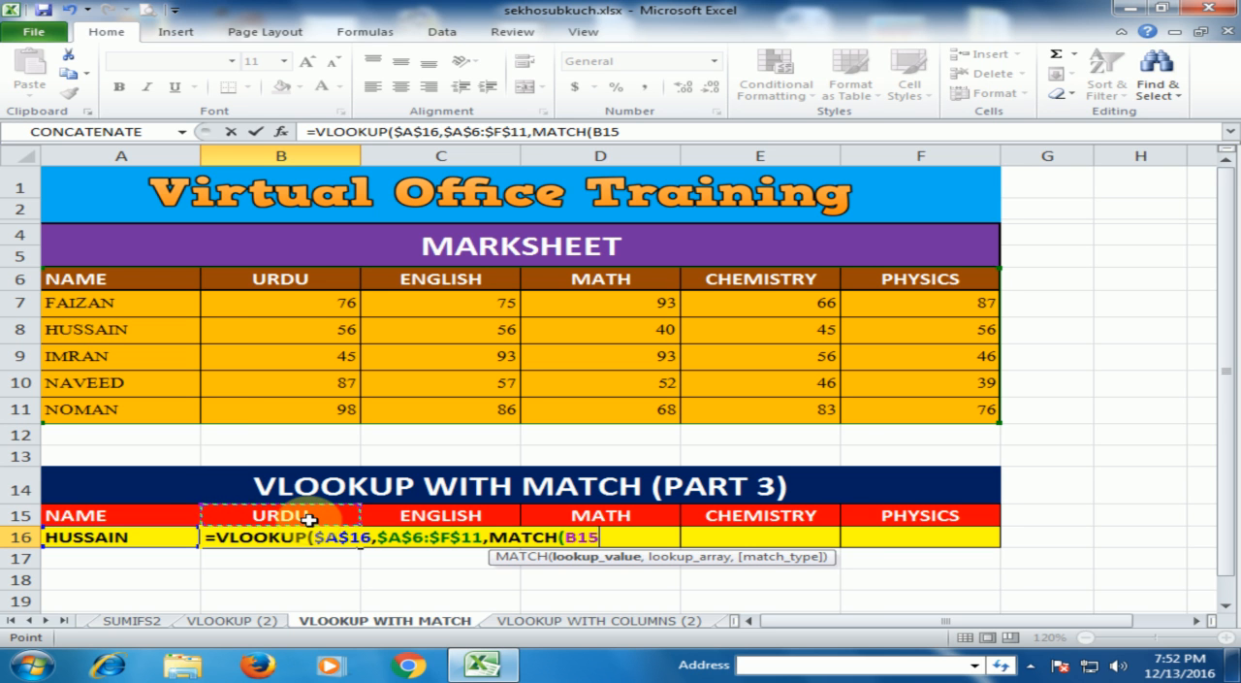
{"action": "type", "text": ","}
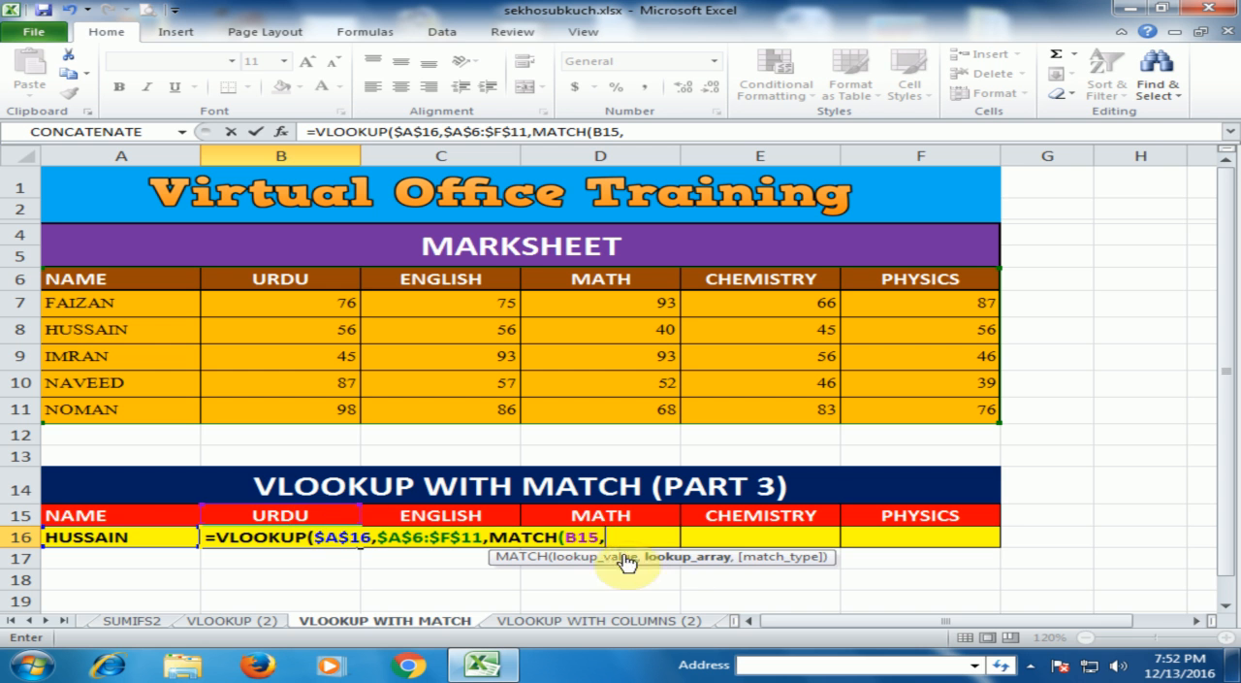
{"action": "left_click_drag", "start_coordinate": [152, 515], "coordinate": [855, 513]}
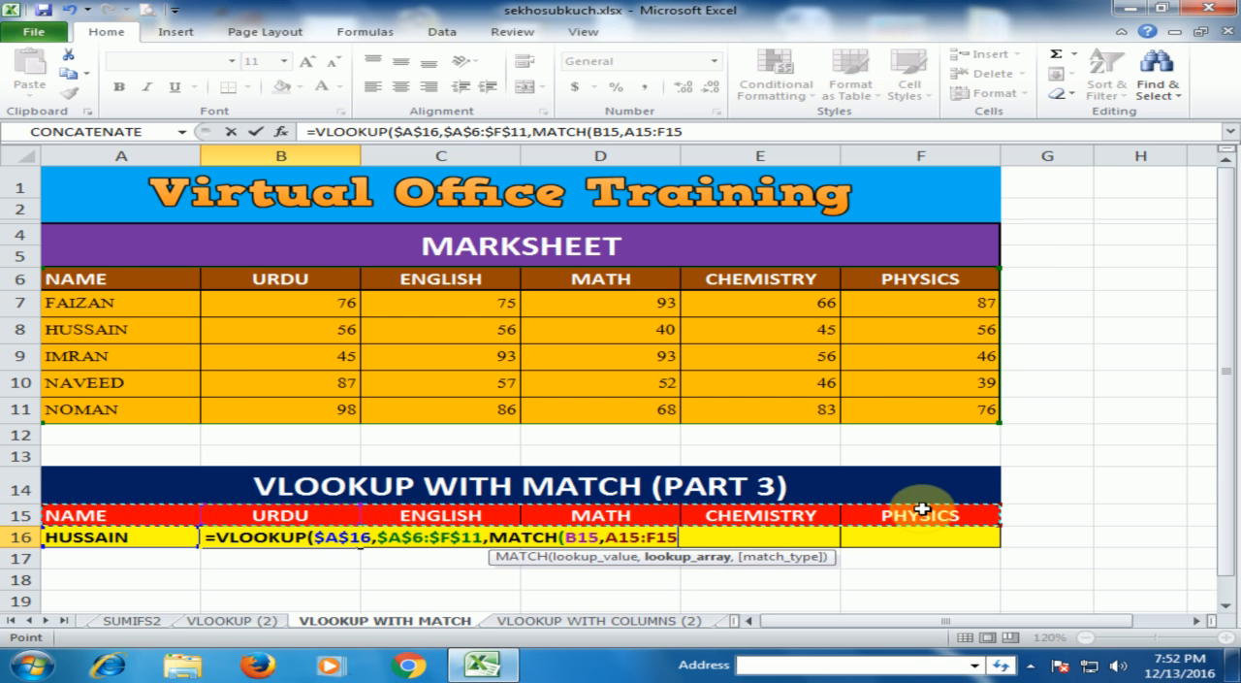
{"action": "key", "text": "F4"}
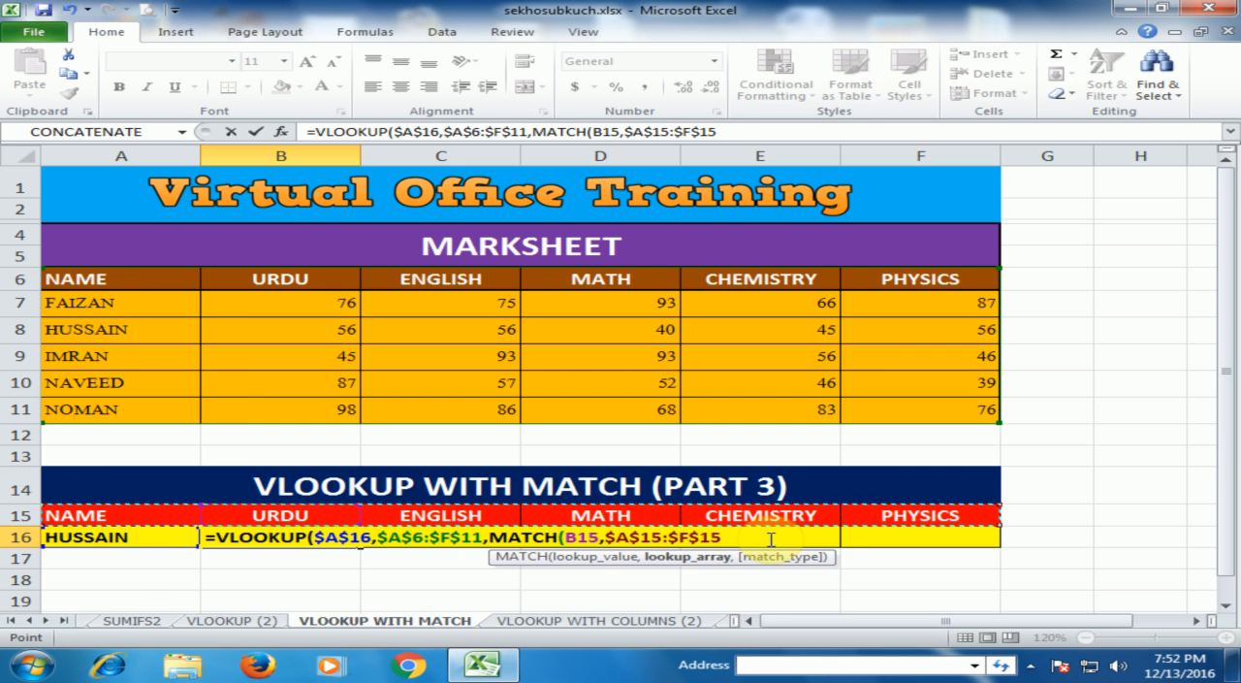
{"action": "type", "text": ","}
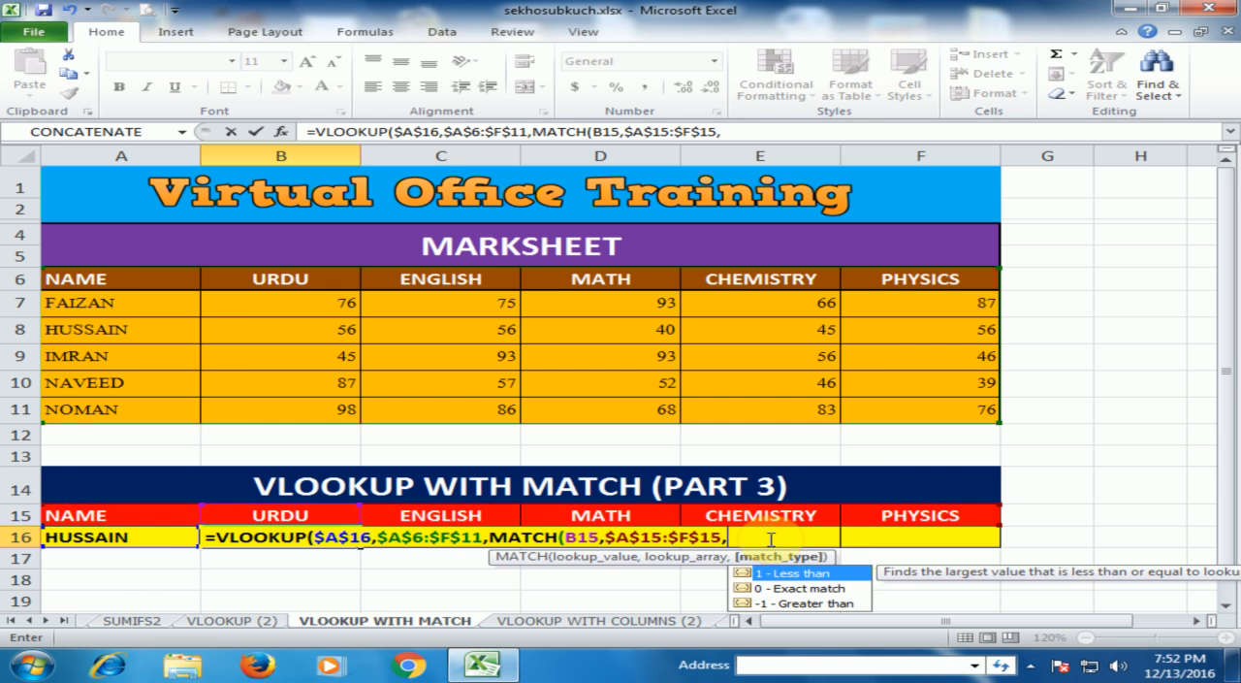
{"action": "double_click", "coordinate": [773, 589]}
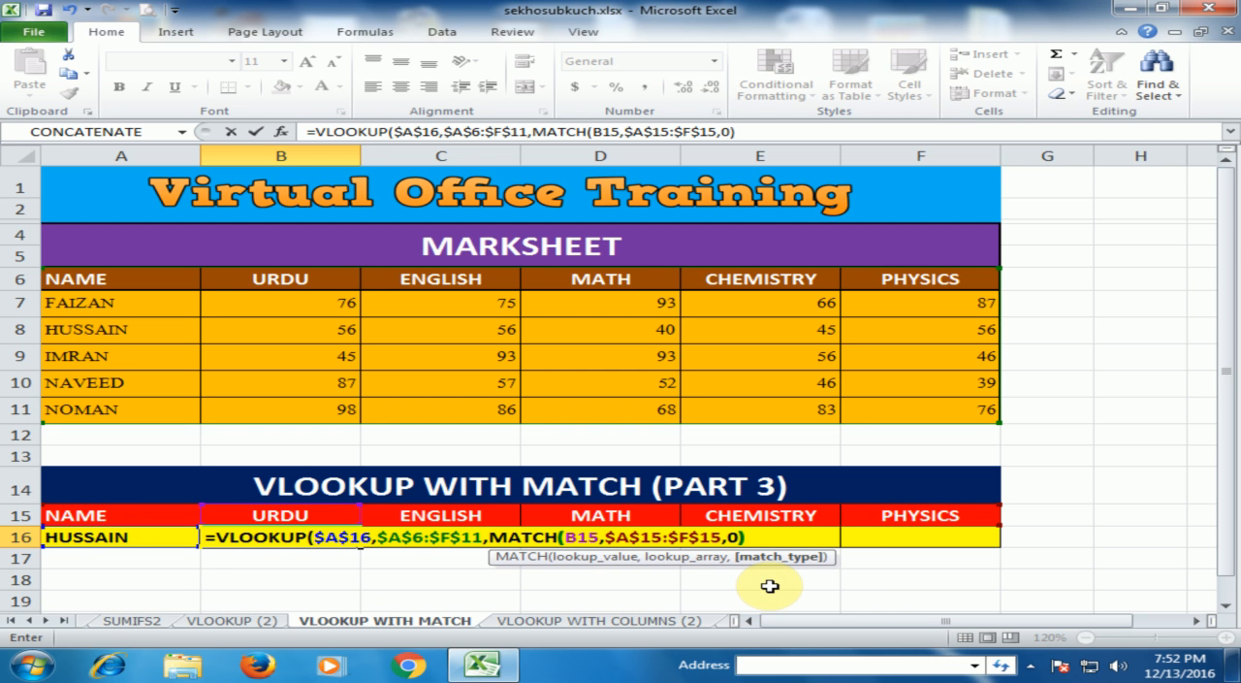
{"action": "type", "text": ")"}
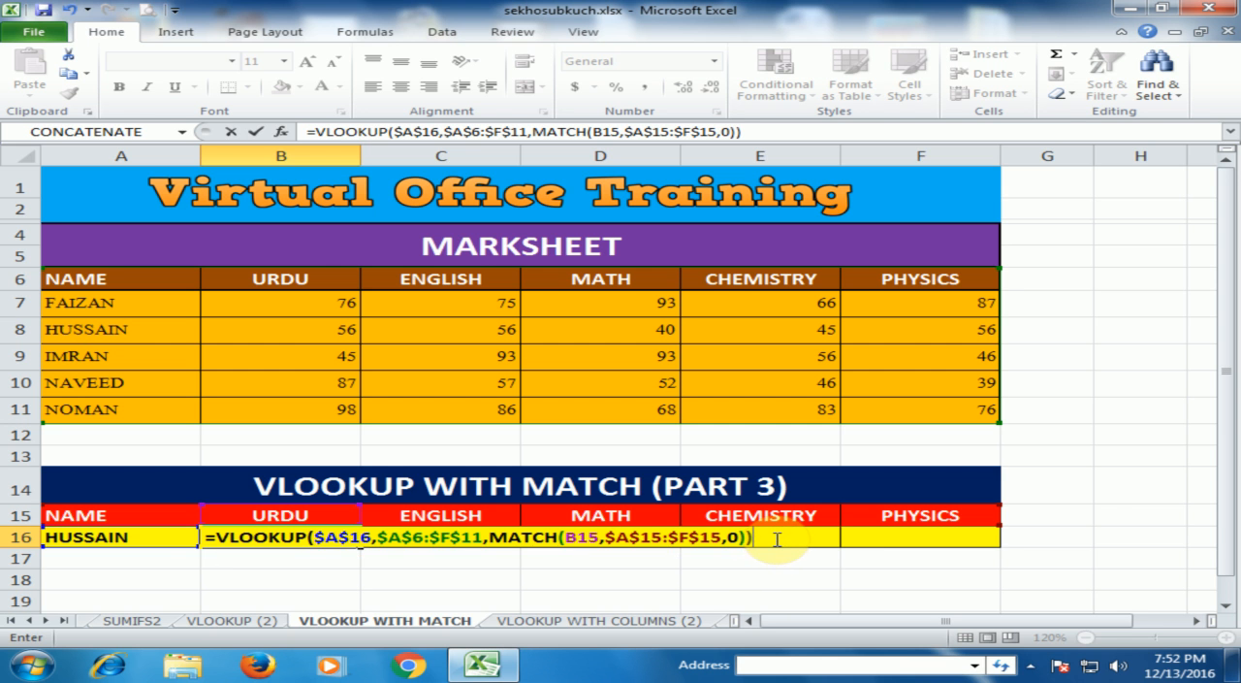
{"action": "key", "text": "Return"}
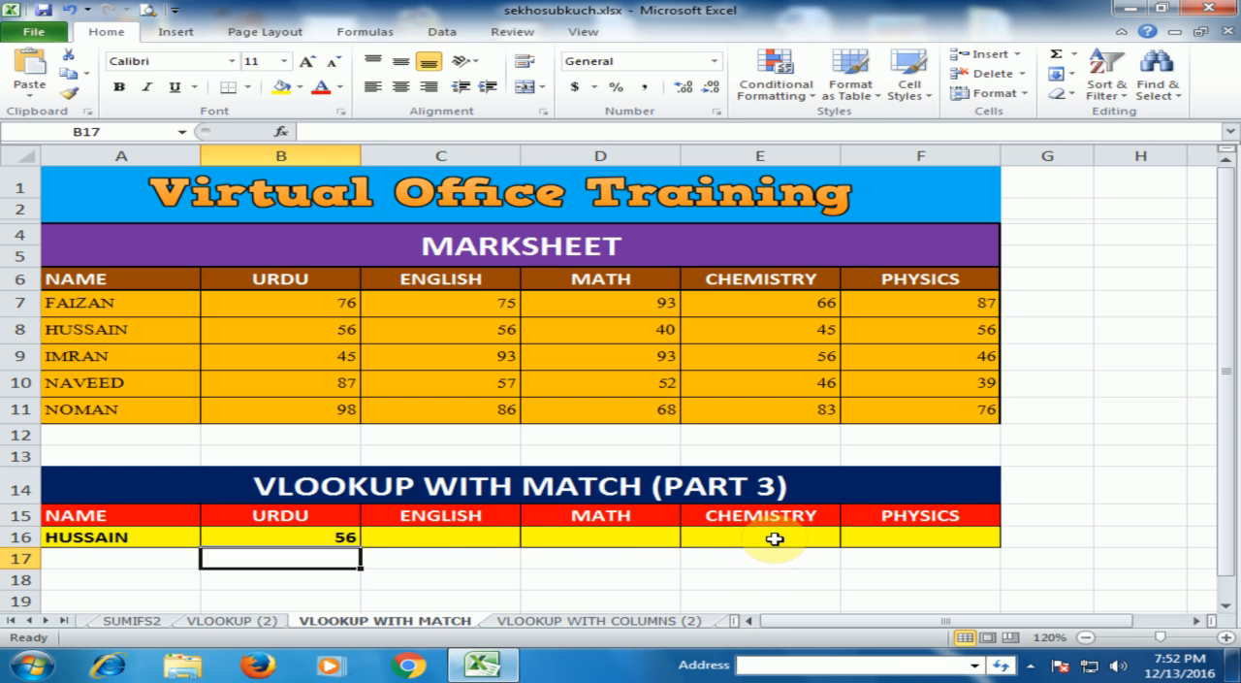
Step: Fill the VLOOKUP with MATCH formula from B16 across the remaining subjects to F16
{"action": "left_click", "coordinate": [341, 536]}
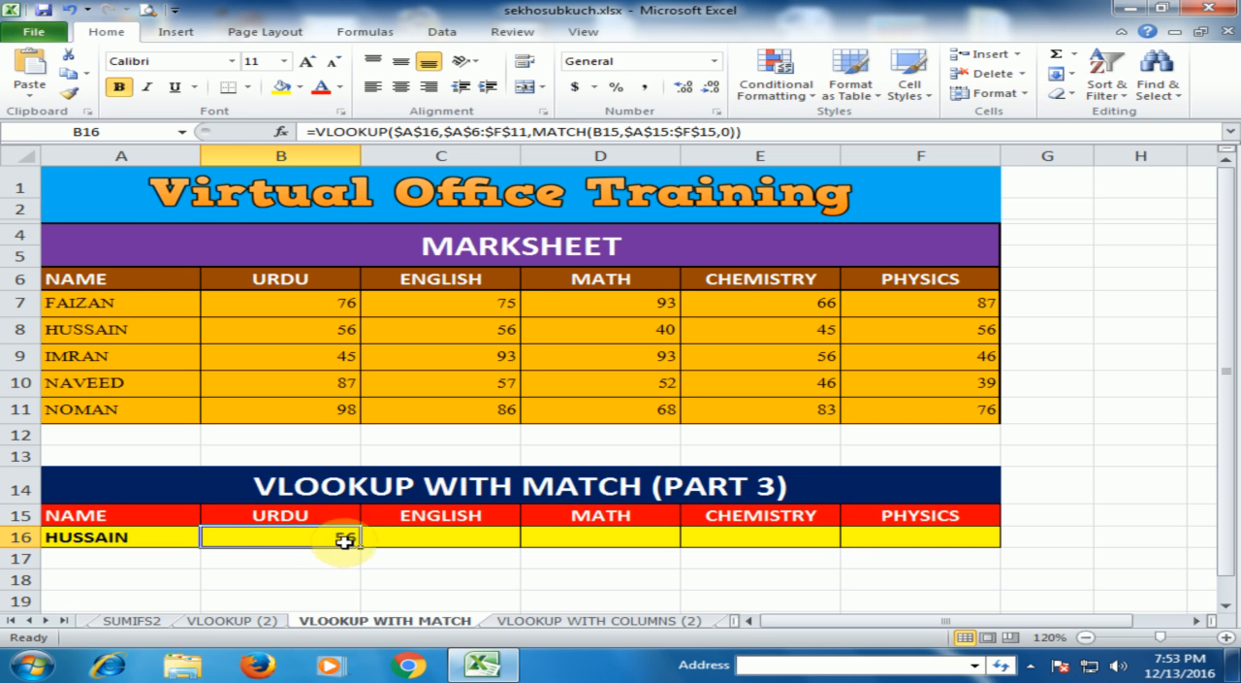
{"action": "left_click_drag", "start_coordinate": [360, 549], "coordinate": [967, 551]}
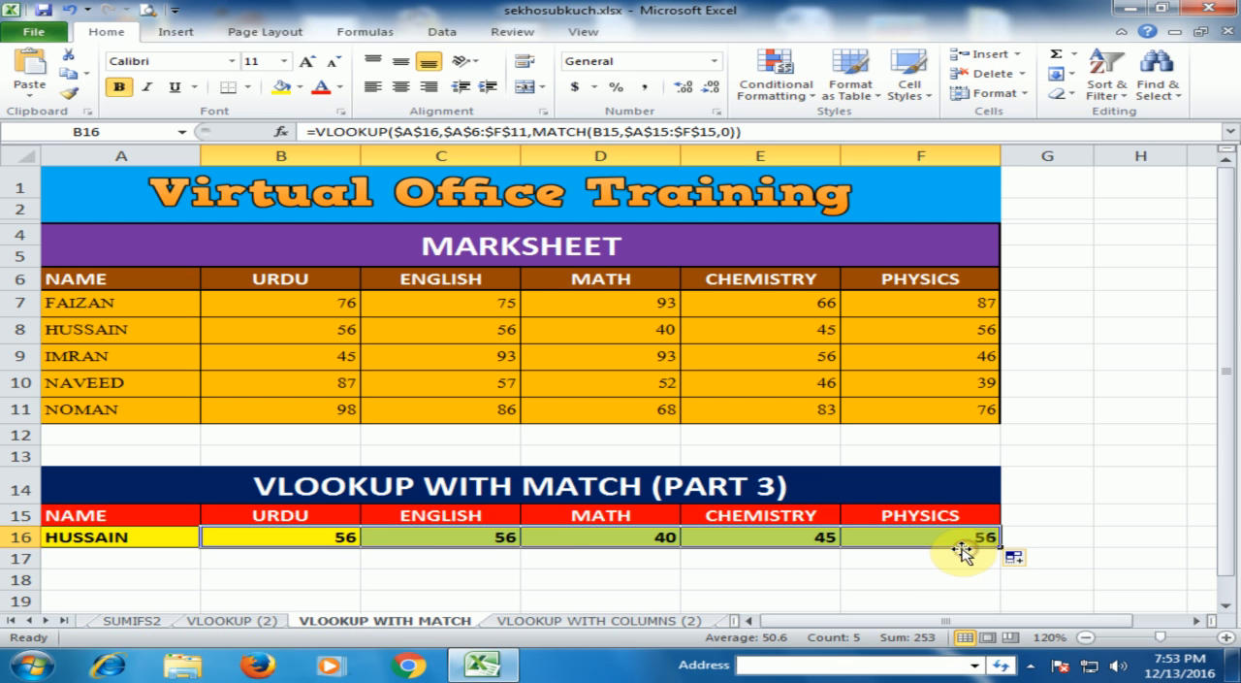
{"action": "left_click", "coordinate": [470, 581]}
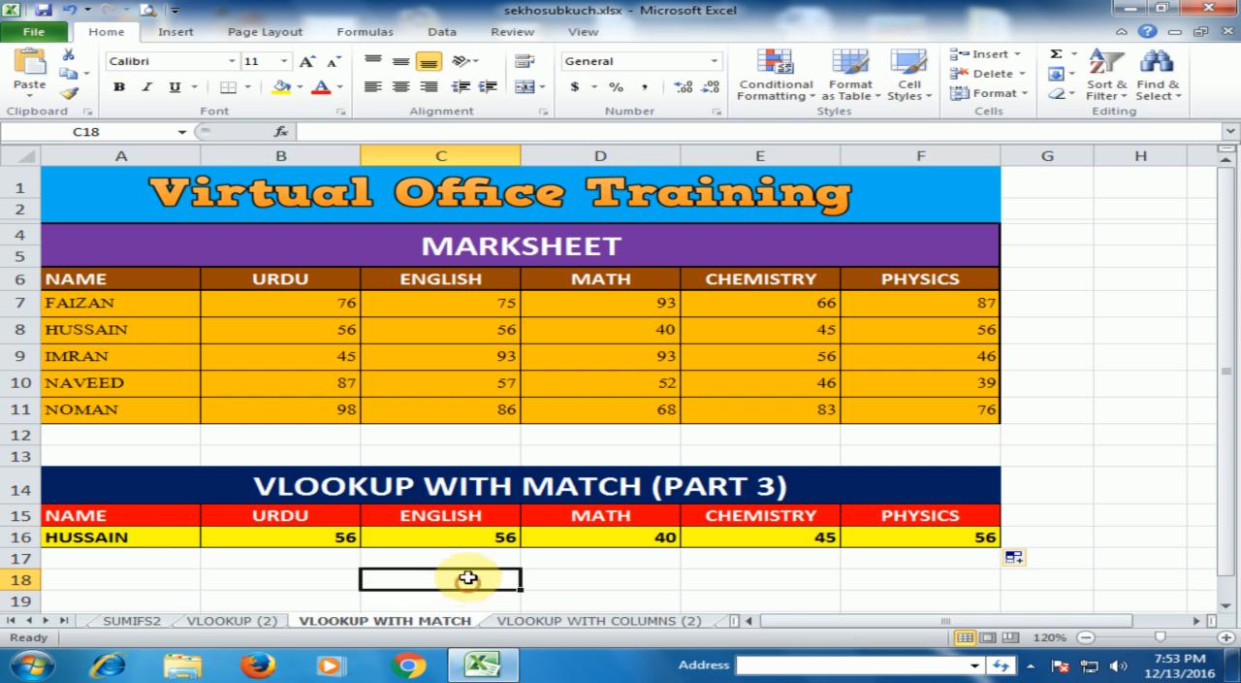
Step: Change the lookup name in A16 to the student listed in row 10 and review the formula in B16
{"action": "left_click", "coordinate": [262, 531]}
{"action": "left_click", "coordinate": [136, 536]}
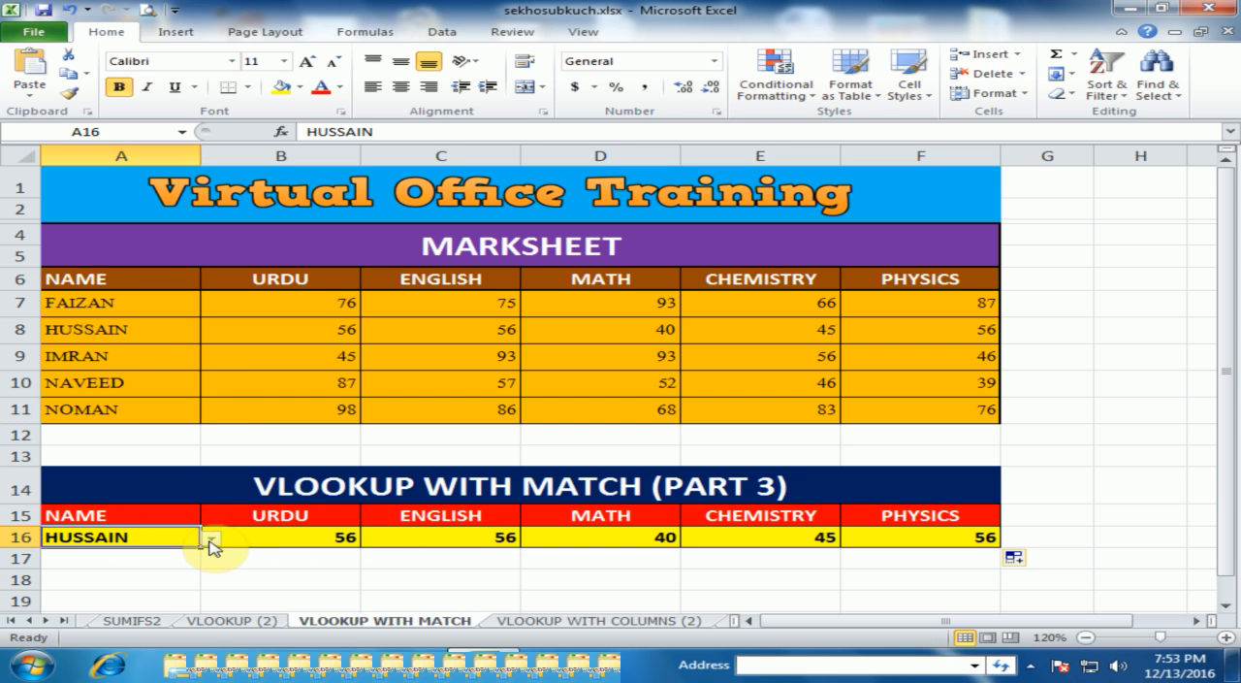
{"action": "left_click", "coordinate": [210, 539]}
{"action": "left_click", "coordinate": [83, 599]}
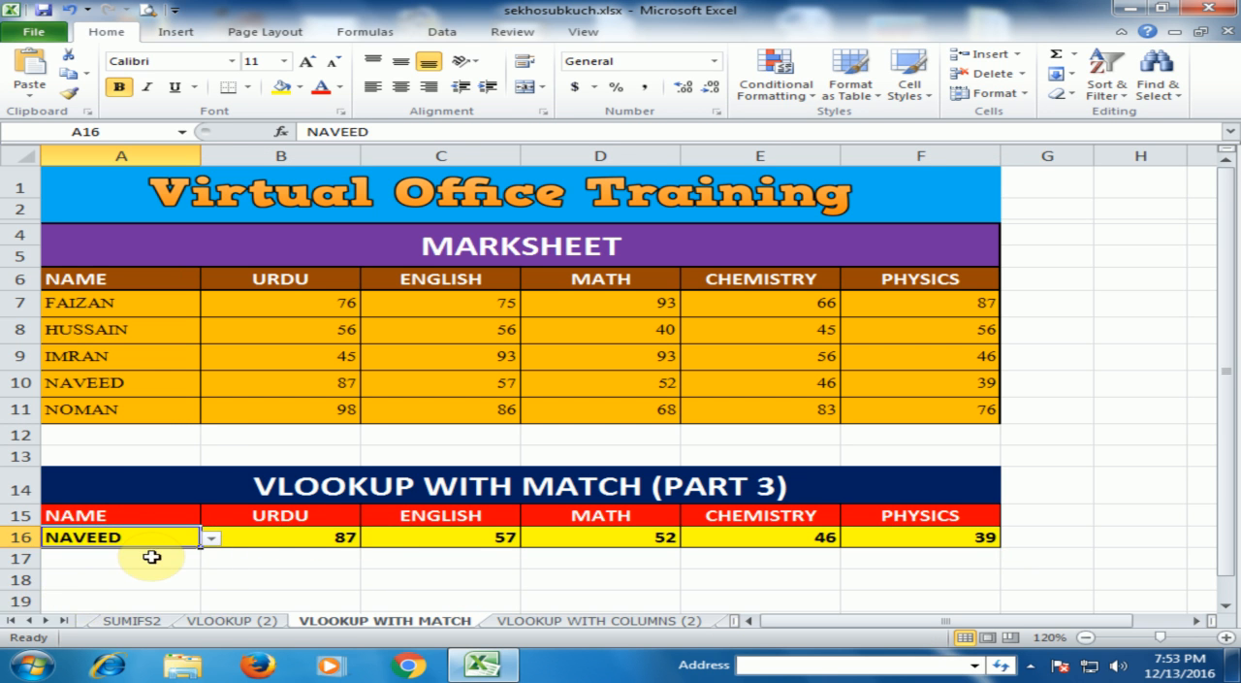
{"action": "left_click", "coordinate": [291, 536]}
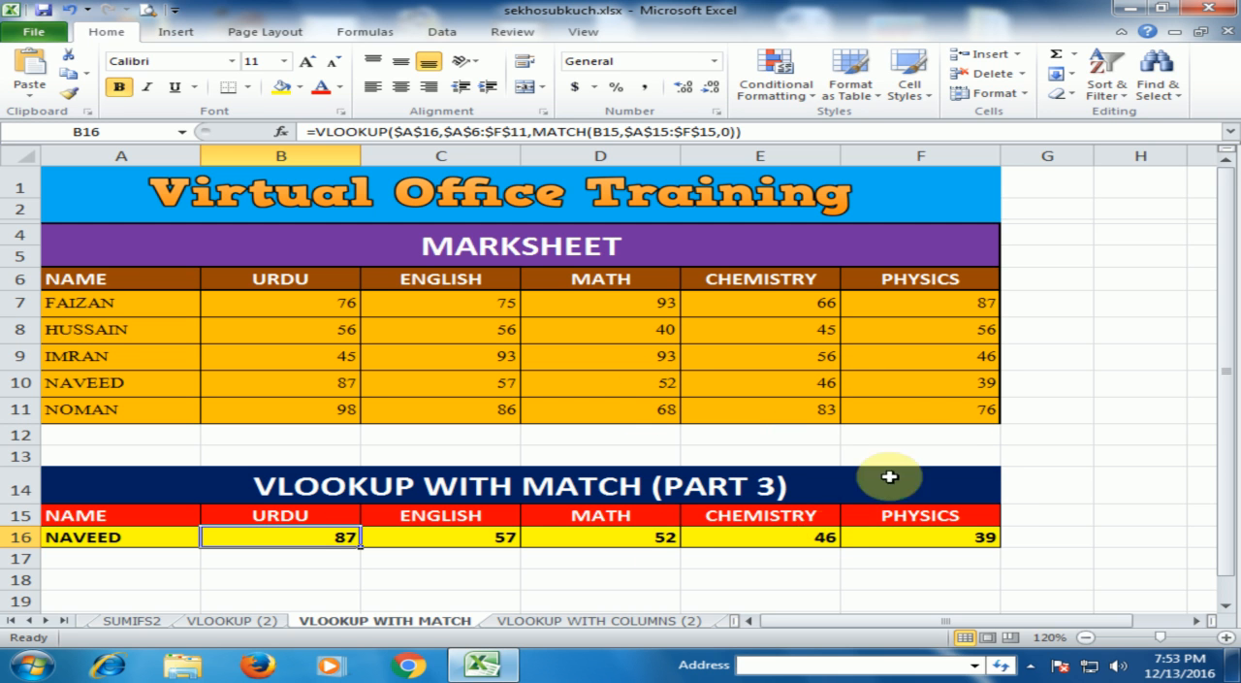
{"action": "left_click", "coordinate": [282, 579]}
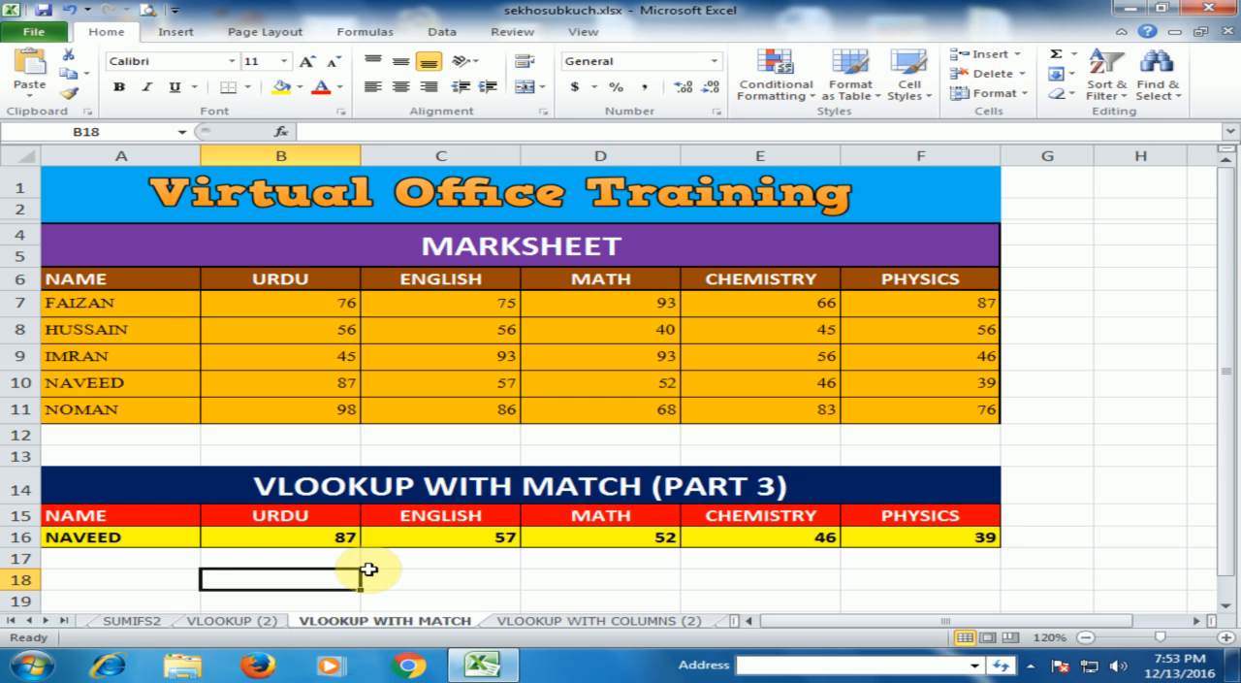
{"action": "left_click", "coordinate": [447, 577]}
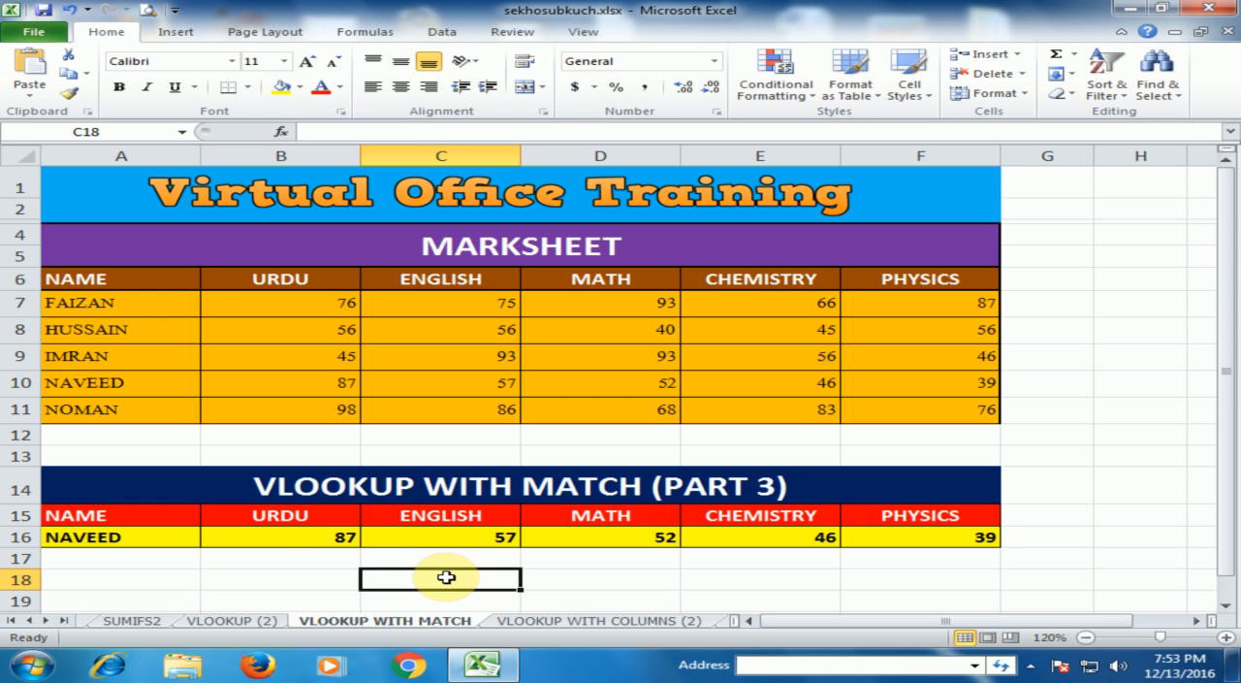